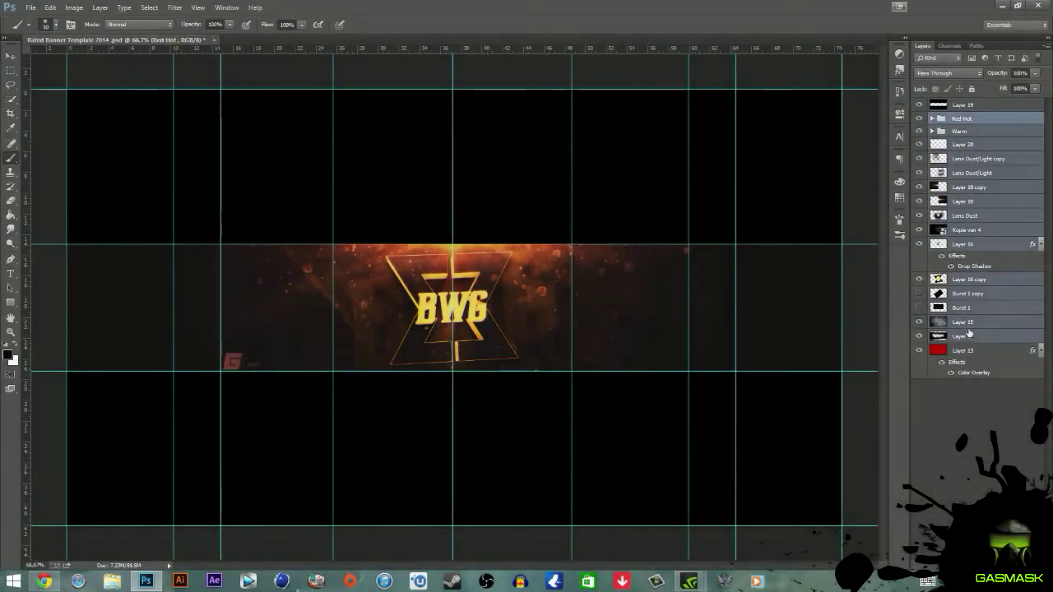
Change Layer 13's Color Overlay colour to dark red
{"action": "left_click", "coordinate": [753, 258]}
{"action": "left_click", "coordinate": [944, 164]}
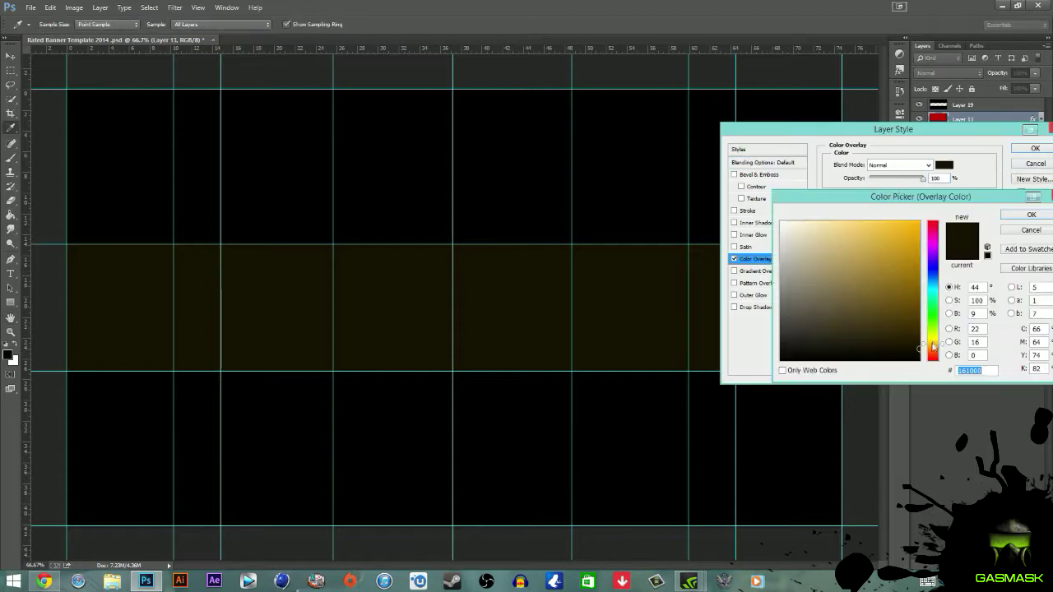
{"action": "left_click_drag", "start_coordinate": [933, 347], "coordinate": [932, 366]}
{"action": "left_click", "coordinate": [1031, 215]}
{"action": "left_click", "coordinate": [1034, 148]}
Open the Grunge Textures 3 (2) image from the Textures > Grunge folder
{"action": "left_click", "coordinate": [29, 8]}
{"action": "left_click", "coordinate": [41, 37]}
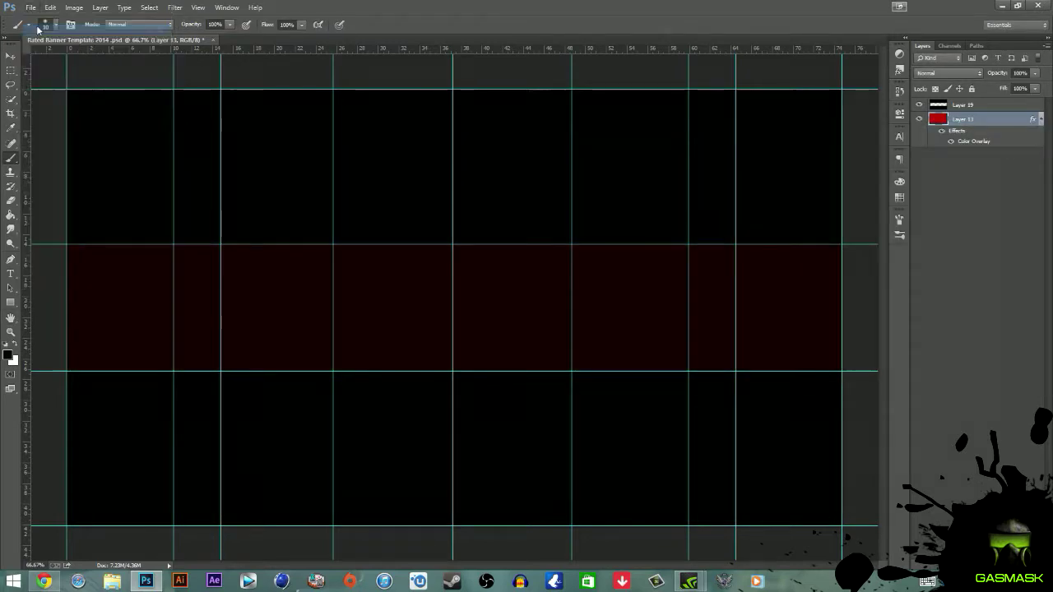
{"action": "double_click", "coordinate": [123, 236]}
{"action": "double_click", "coordinate": [119, 74]}
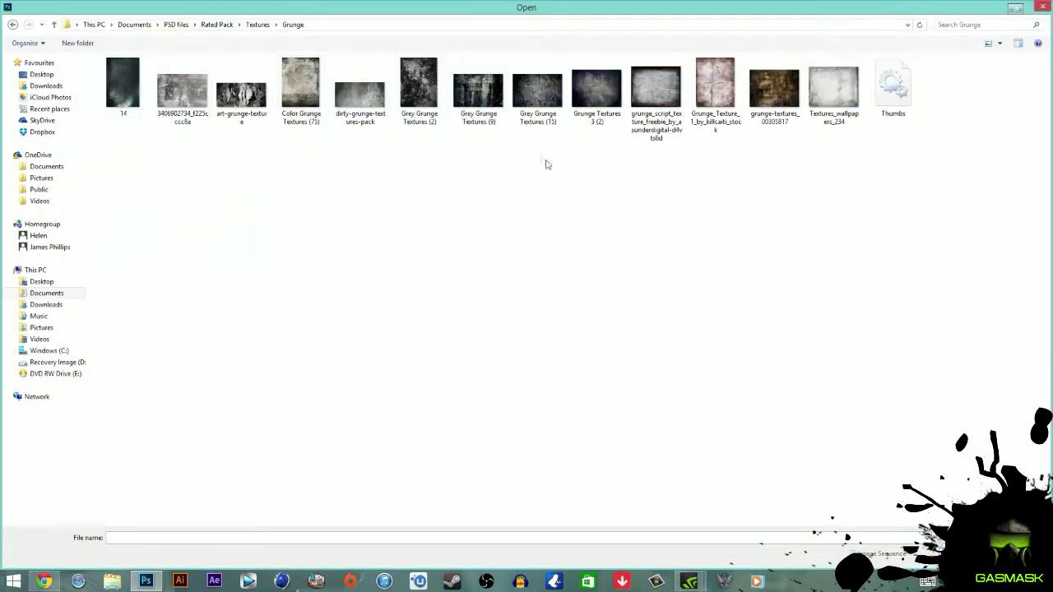
{"action": "double_click", "coordinate": [597, 90]}
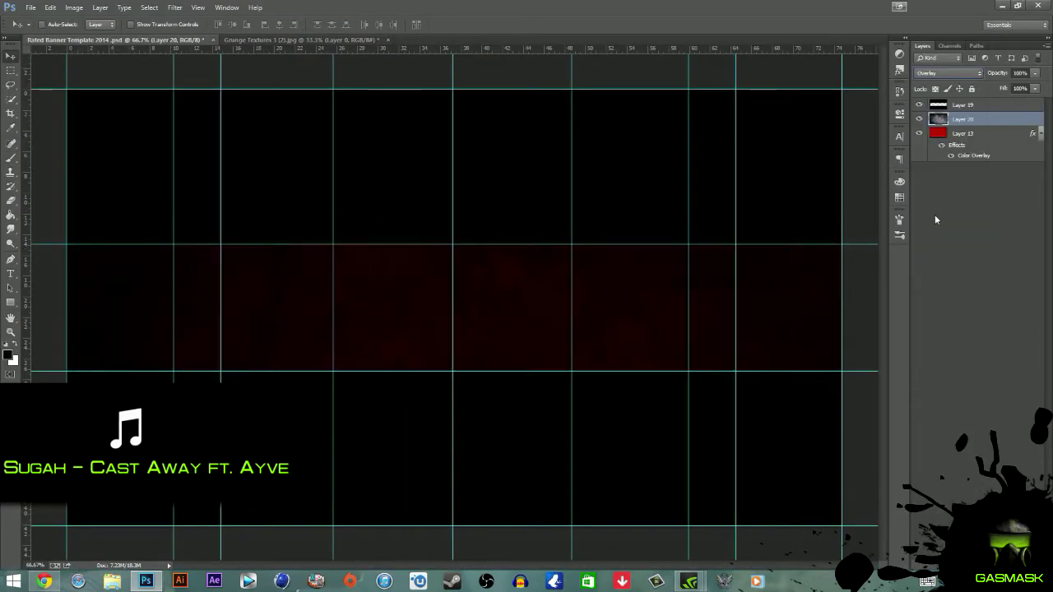
Add a 'JUST A NORMAL GAMER' text layer on the banner at 100 pt
{"action": "key", "text": "t"}
{"action": "left_click", "coordinate": [341, 310]}
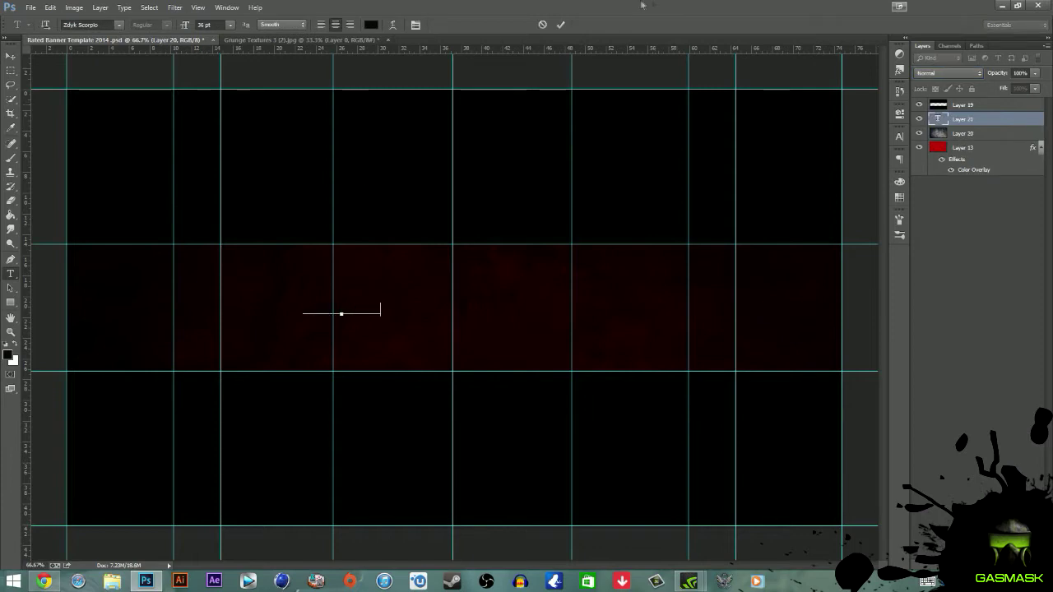
{"action": "type", "text": "JUST A NORMAL GAMER"}
{"action": "left_click_drag", "start_coordinate": [375, 313], "coordinate": [486, 312]}
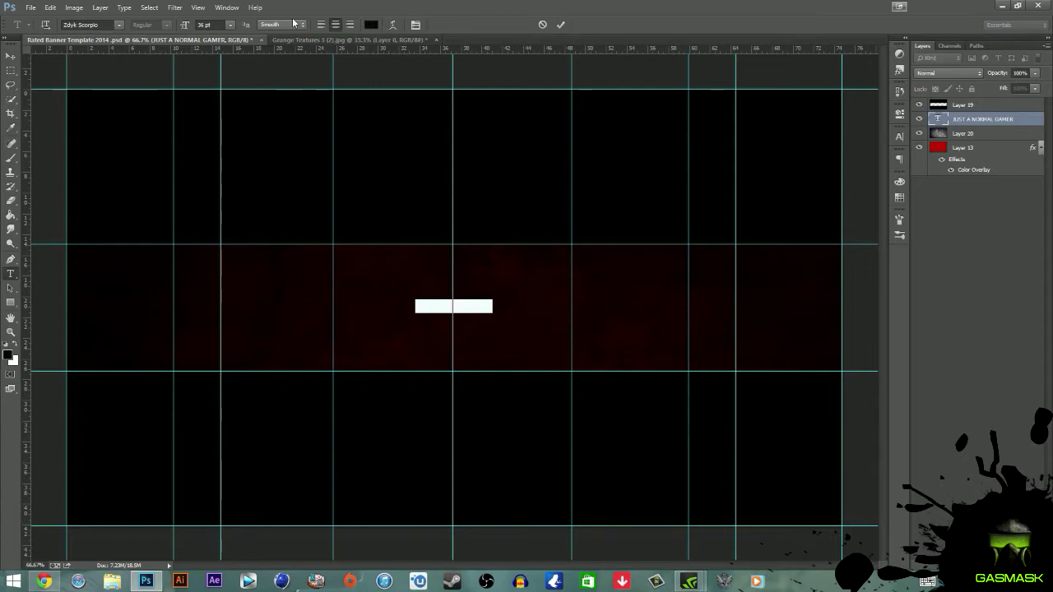
{"action": "left_click", "coordinate": [230, 24]}
{"action": "left_click", "coordinate": [235, 214]}
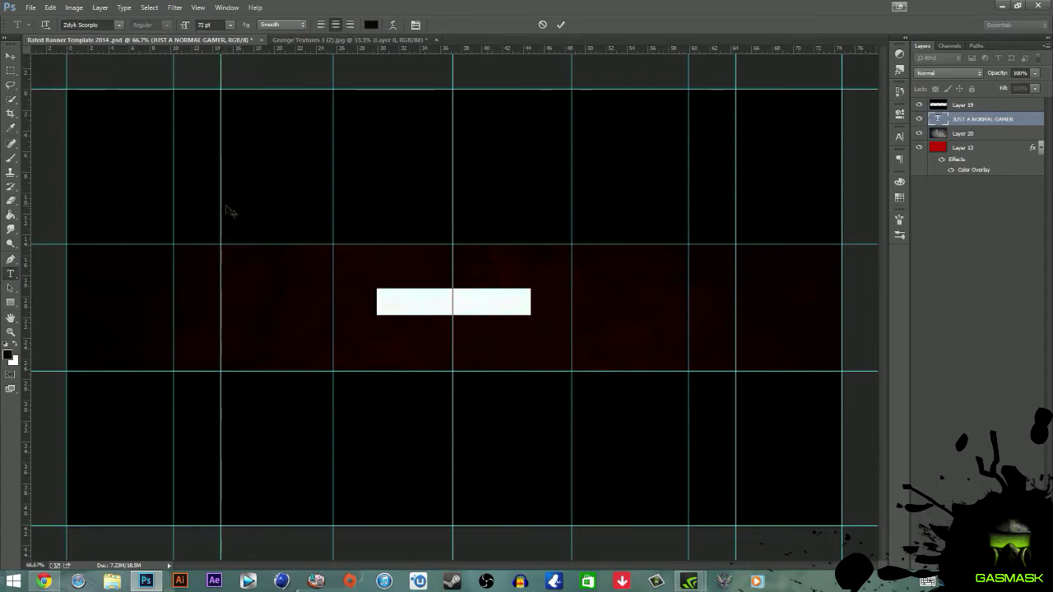
{"action": "type", "text": "100"}
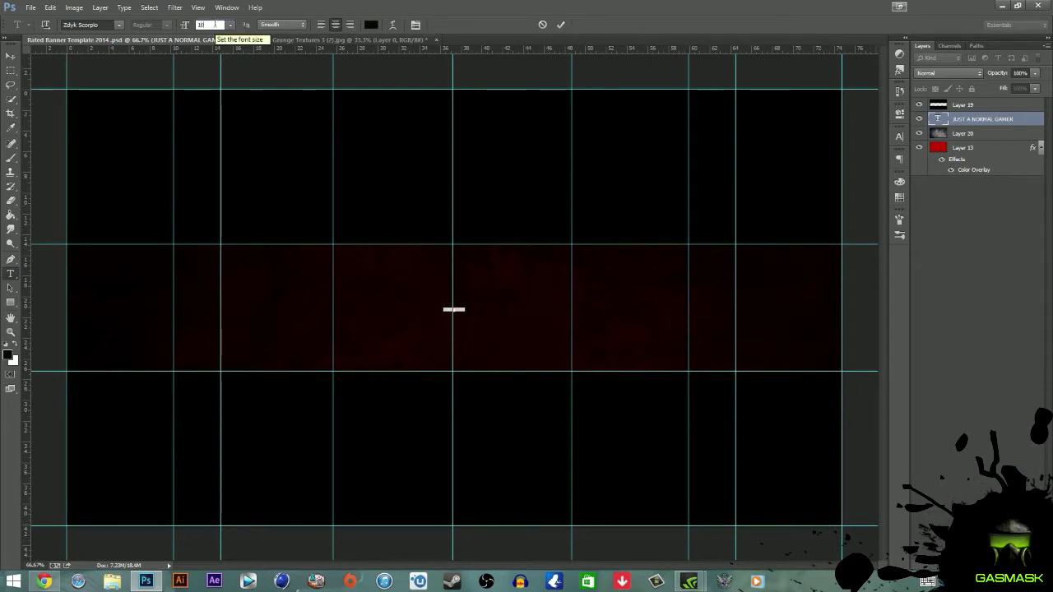
{"action": "key", "text": "Return"}
Try Whiskey Bravo and We are Depraved fonts, then settle on Rainbow for the title
{"action": "left_click", "coordinate": [120, 25]}
{"action": "scroll", "coordinate": [123, 235], "scroll_direction": "up", "scroll_amount": 5}
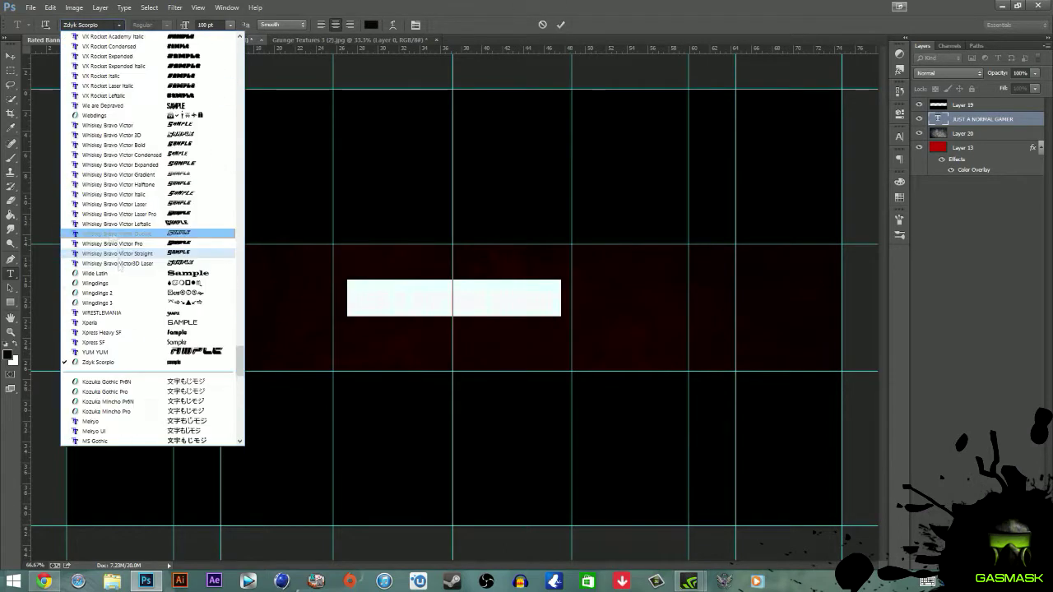
{"action": "left_click", "coordinate": [123, 235]}
{"action": "left_click", "coordinate": [120, 25]}
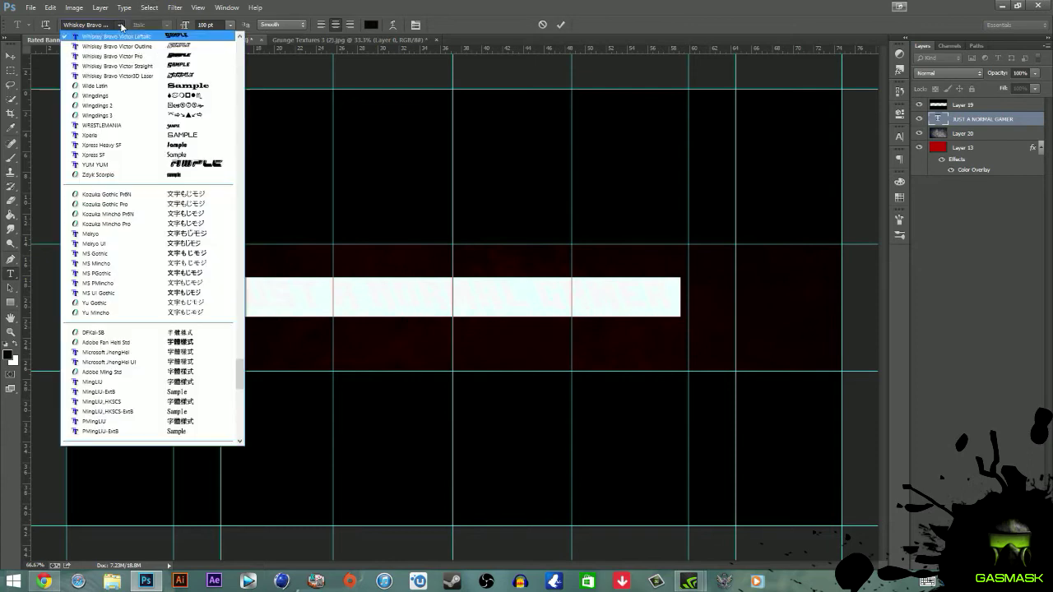
{"action": "scroll", "coordinate": [174, 151], "scroll_direction": "up", "scroll_amount": 5}
{"action": "left_click", "coordinate": [187, 186]}
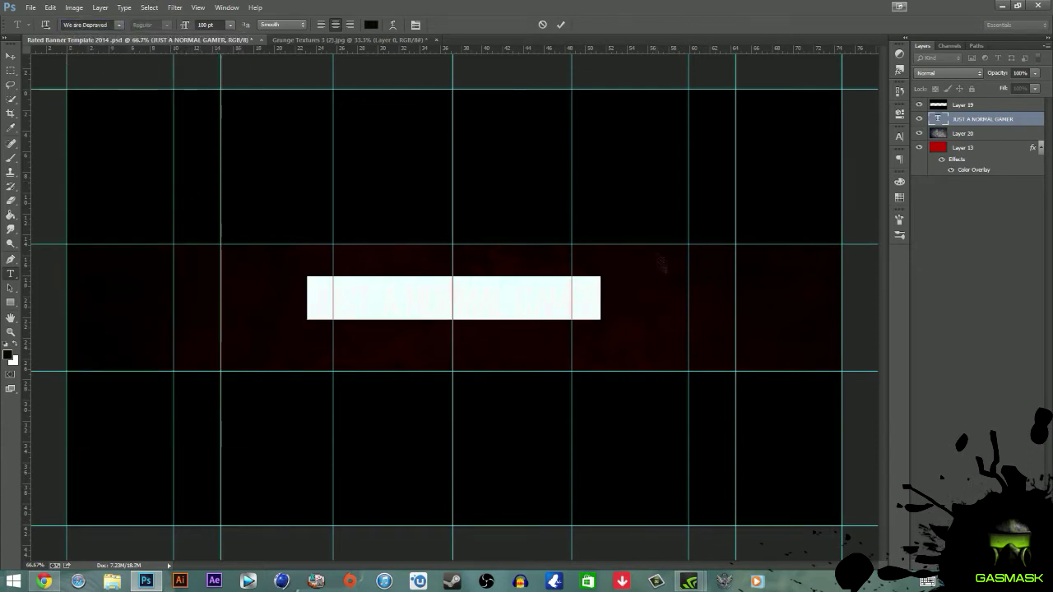
{"action": "left_click", "coordinate": [120, 24]}
{"action": "scroll", "coordinate": [150, 135], "scroll_direction": "up", "scroll_amount": 5}
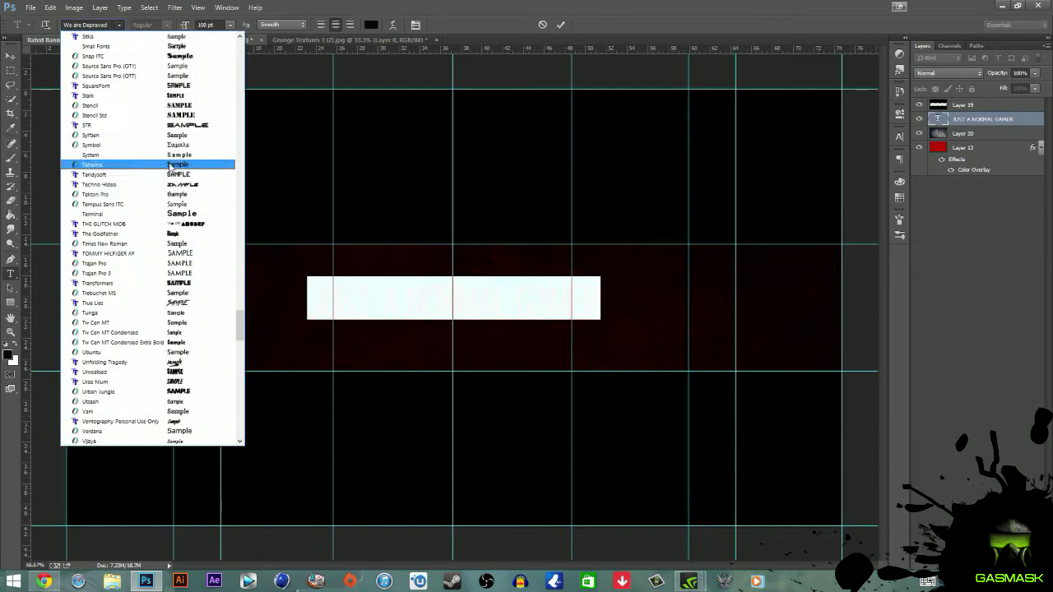
{"action": "scroll", "coordinate": [210, 189], "scroll_direction": "up", "scroll_amount": 5}
{"action": "left_click", "coordinate": [93, 76]}
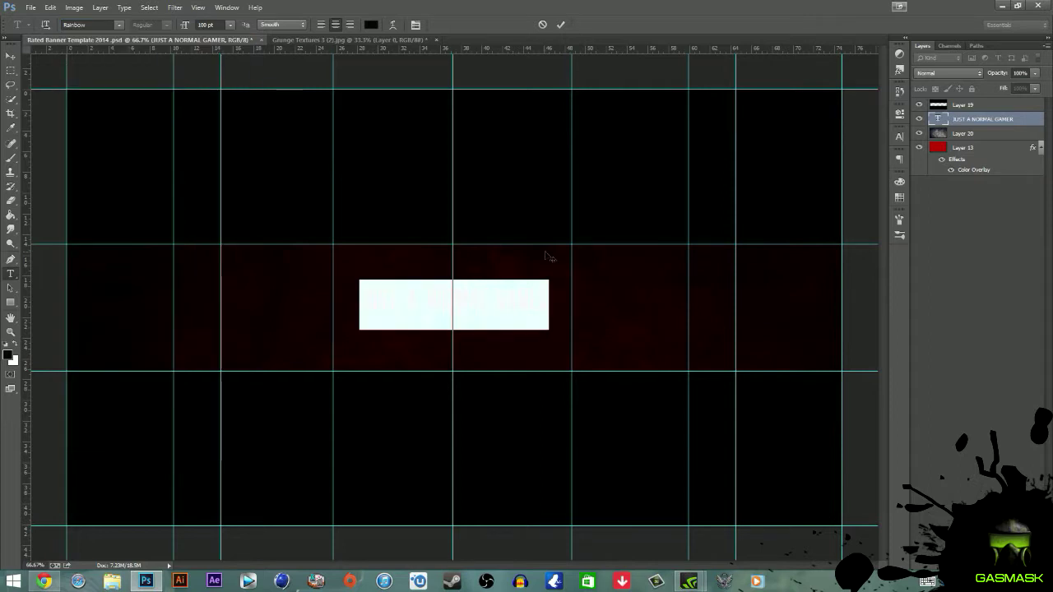
Commit the title text, then return to editing it
{"action": "left_click", "coordinate": [559, 25]}
{"action": "key", "text": "m"}
{"action": "key", "text": "t"}
{"action": "left_click", "coordinate": [428, 306]}
Split NORMAL GAMER off the title into its own new text layer
{"action": "left_click", "coordinate": [526, 333]}
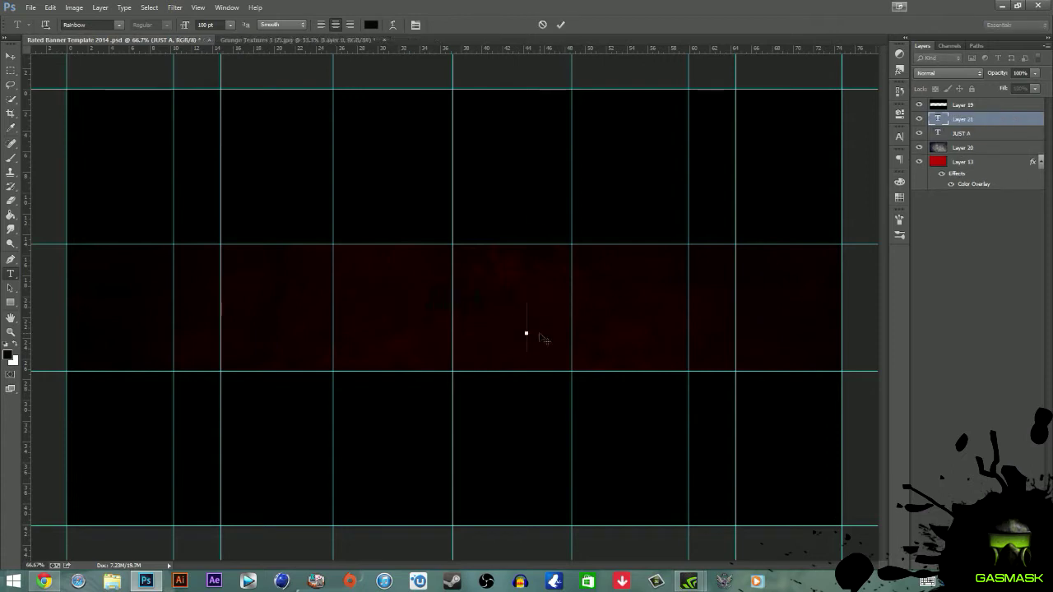
{"action": "key", "text": "ctrl+v"}
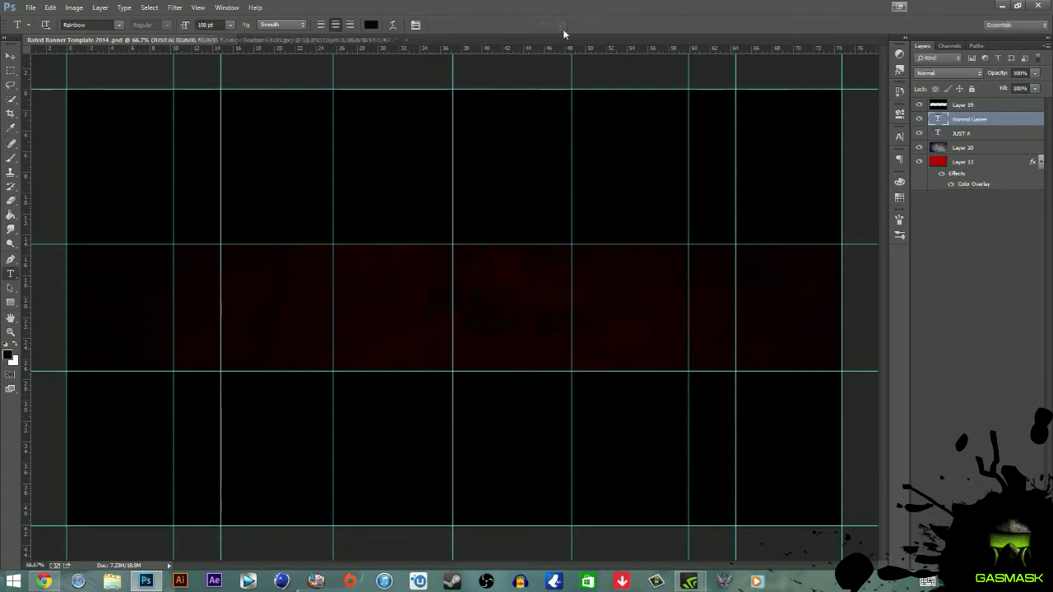
{"action": "scroll", "coordinate": [530, 398], "scroll_direction": "up", "scroll_amount": 3}
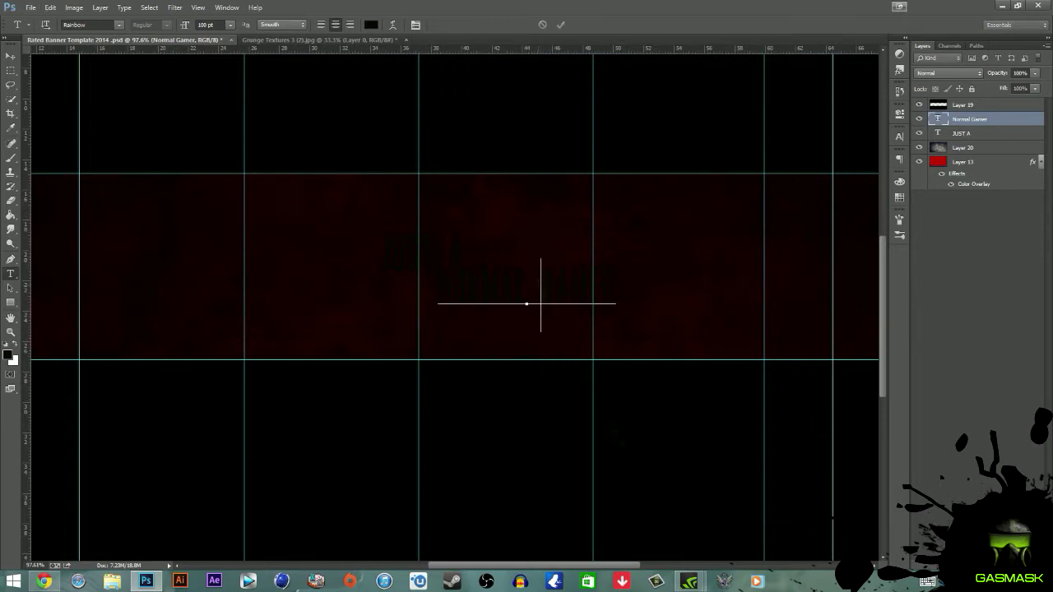
{"action": "left_click", "coordinate": [560, 24]}
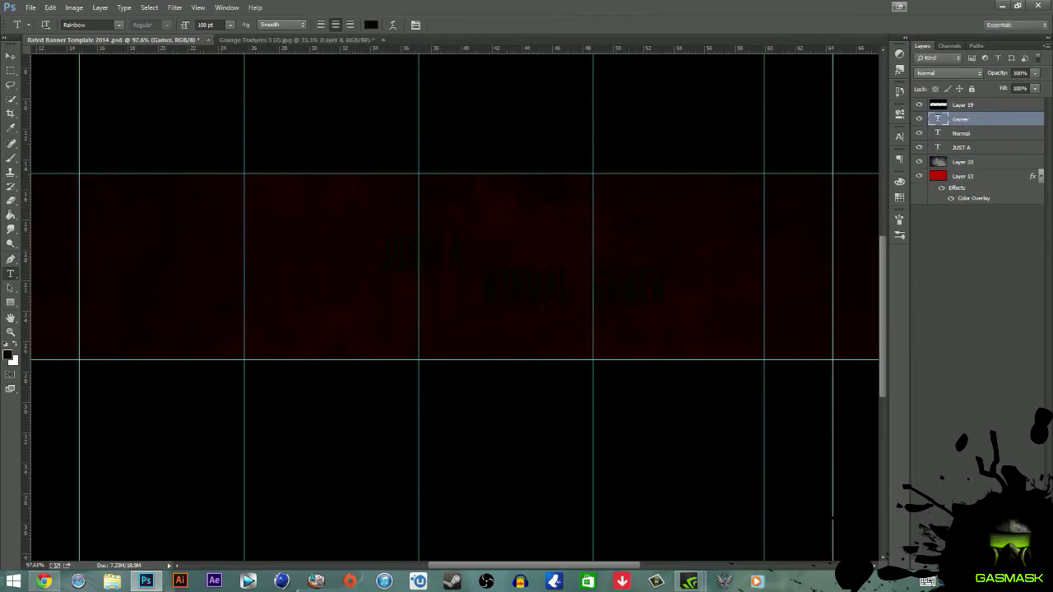
Separate GAMER onto its own layer, then select and transform all three word layers
{"action": "left_click", "coordinate": [964, 133], "text": "shift"}
{"action": "left_click", "coordinate": [962, 135]}
{"action": "key", "text": "v"}
{"action": "left_click", "coordinate": [963, 119]}
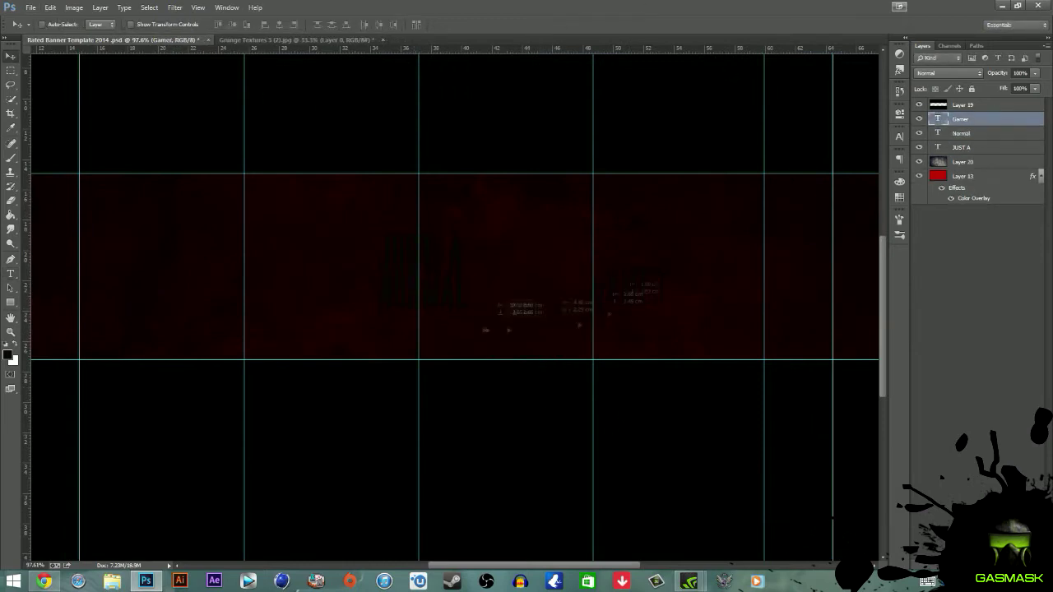
{"action": "left_click", "coordinate": [962, 147], "text": "shift"}
{"action": "key", "text": "ctrl+t"}
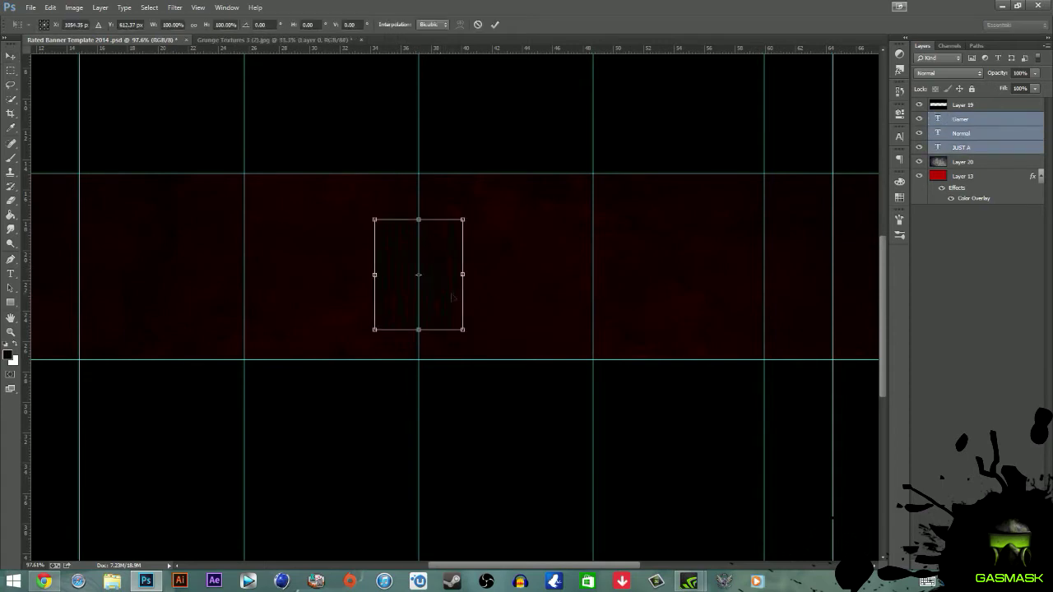
{"action": "left_click", "coordinate": [495, 24]}
Set the title text colour to a light, near-white shade
{"action": "key", "text": "t"}
{"action": "left_click", "coordinate": [371, 24]}
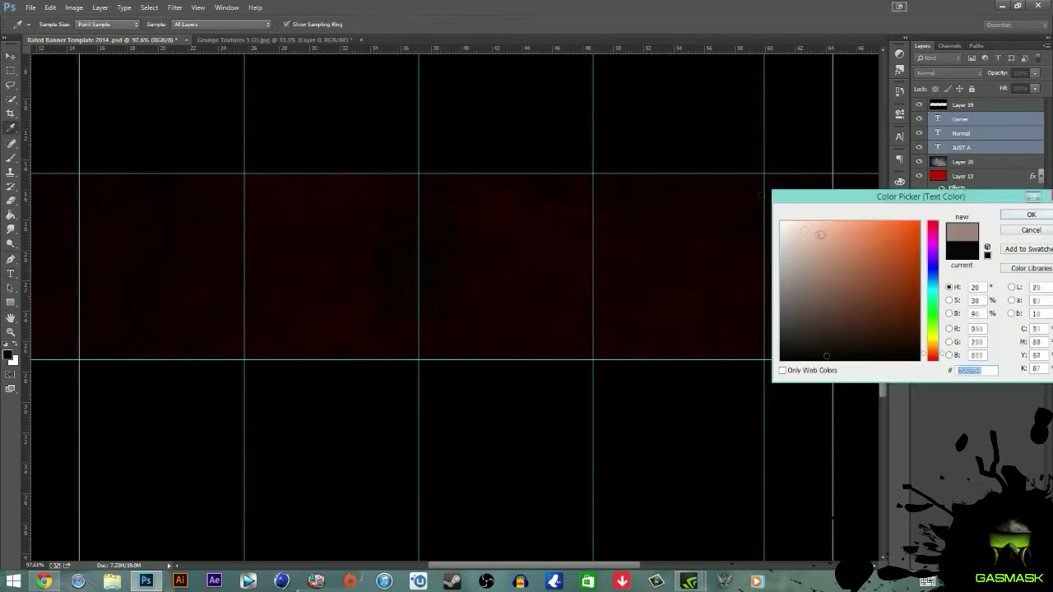
{"action": "left_click", "coordinate": [797, 208]}
{"action": "left_click", "coordinate": [1010, 219]}
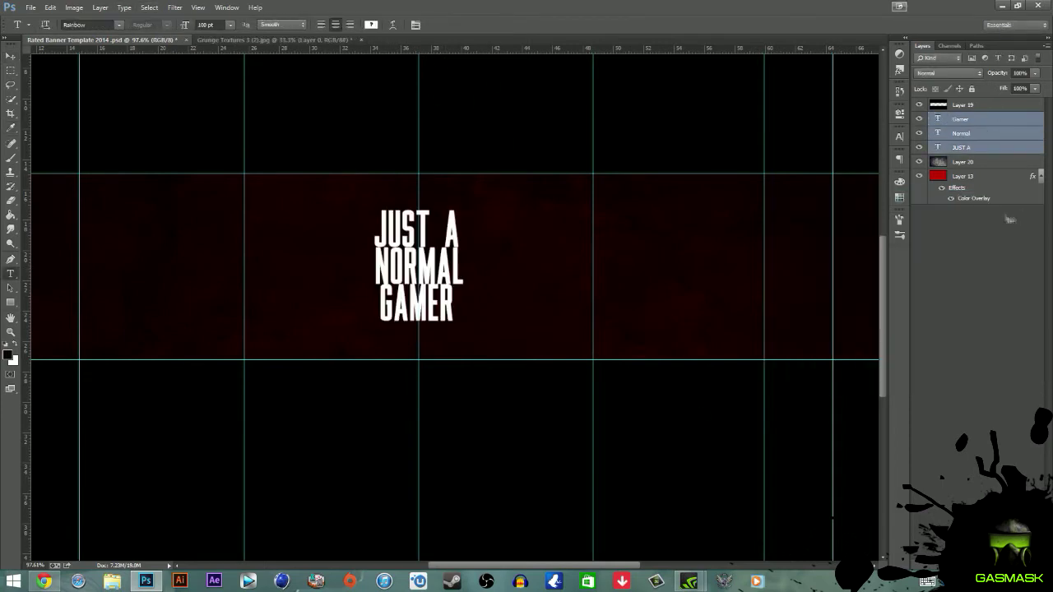
Place guides along the left and right edges of JUST A
{"action": "left_click", "coordinate": [961, 120]}
{"action": "left_click", "coordinate": [960, 147]}
{"action": "key", "text": "ctrl+plus"}
{"action": "left_click_drag", "start_coordinate": [919, 133], "coordinate": [919, 119]}
{"action": "left_click_drag", "start_coordinate": [27, 195], "coordinate": [356, 195]}
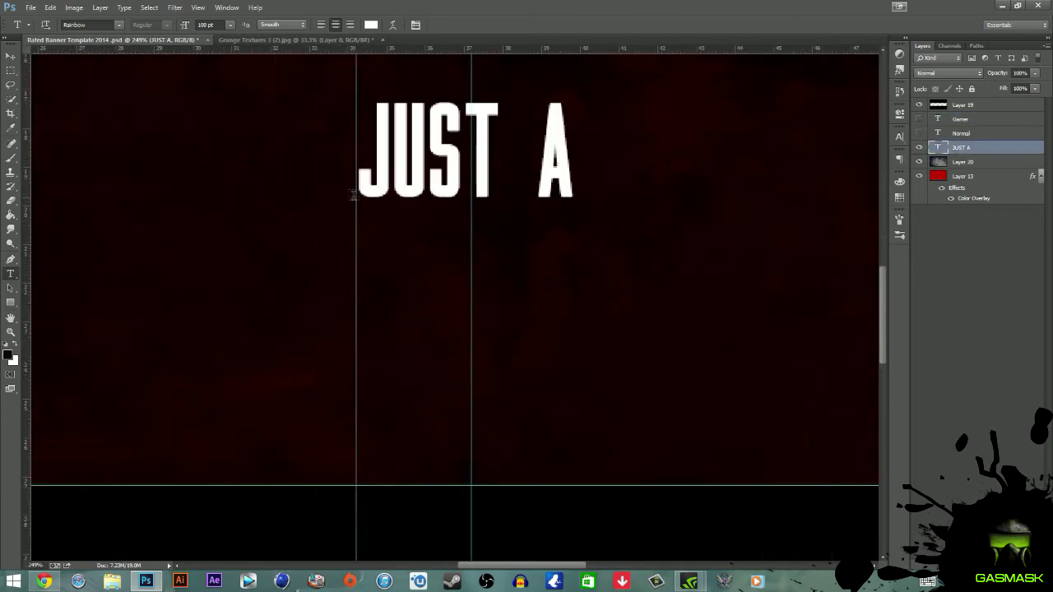
{"action": "left_click_drag", "start_coordinate": [25, 305], "coordinate": [575, 272]}
{"action": "left_click_drag", "start_coordinate": [919, 133], "coordinate": [918, 120]}
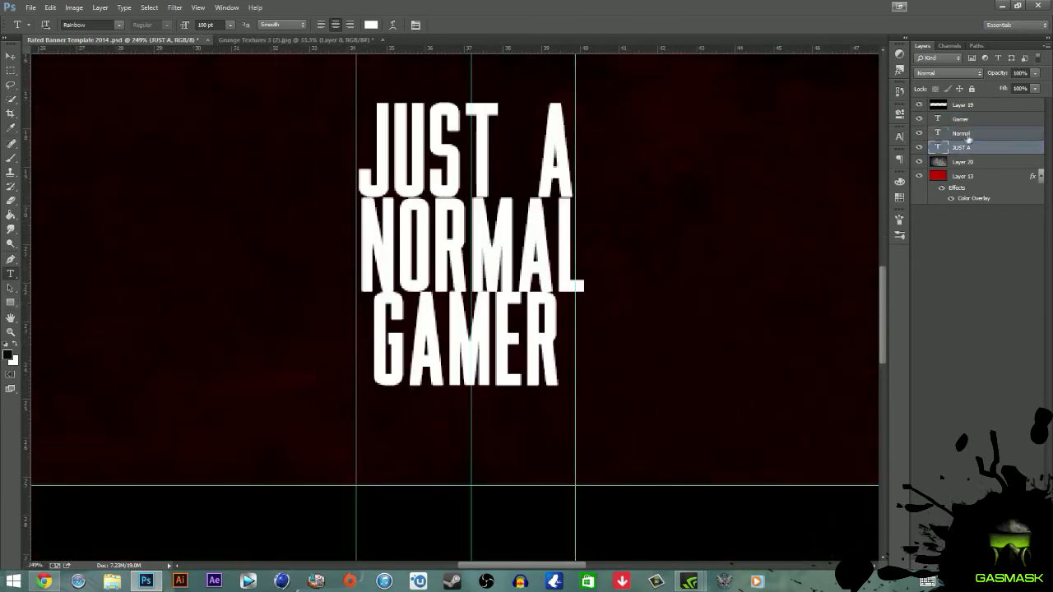
Narrow NORMAL to fit between the guides
{"action": "left_click", "coordinate": [959, 133]}
{"action": "key", "text": "ctrl+t"}
{"action": "key", "text": "Left"}
{"action": "key", "text": "Left"}
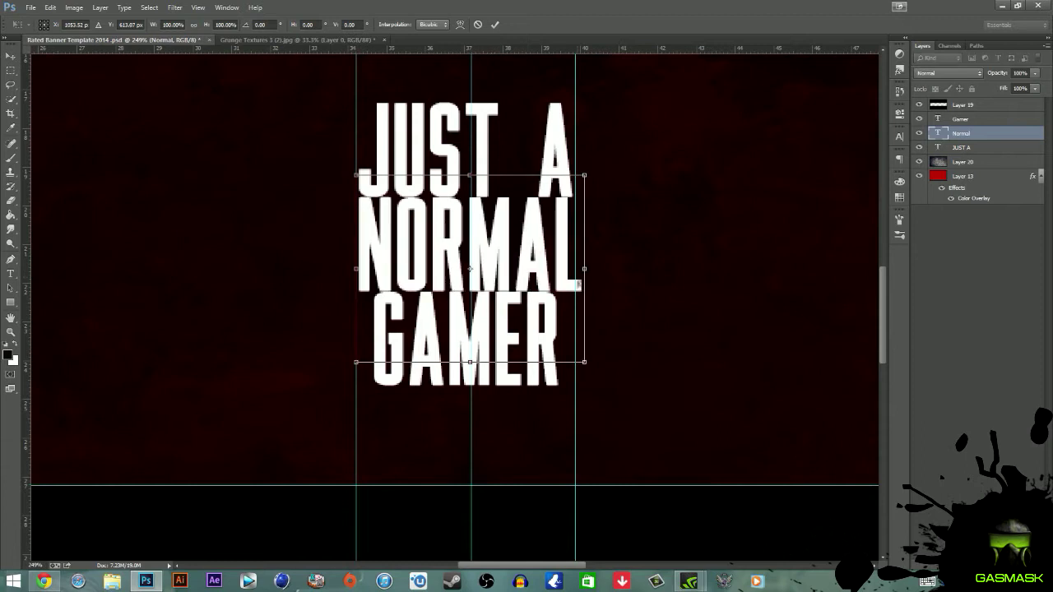
{"action": "left_click_drag", "start_coordinate": [584, 268], "coordinate": [573, 268]}
{"action": "key", "text": "Return"}
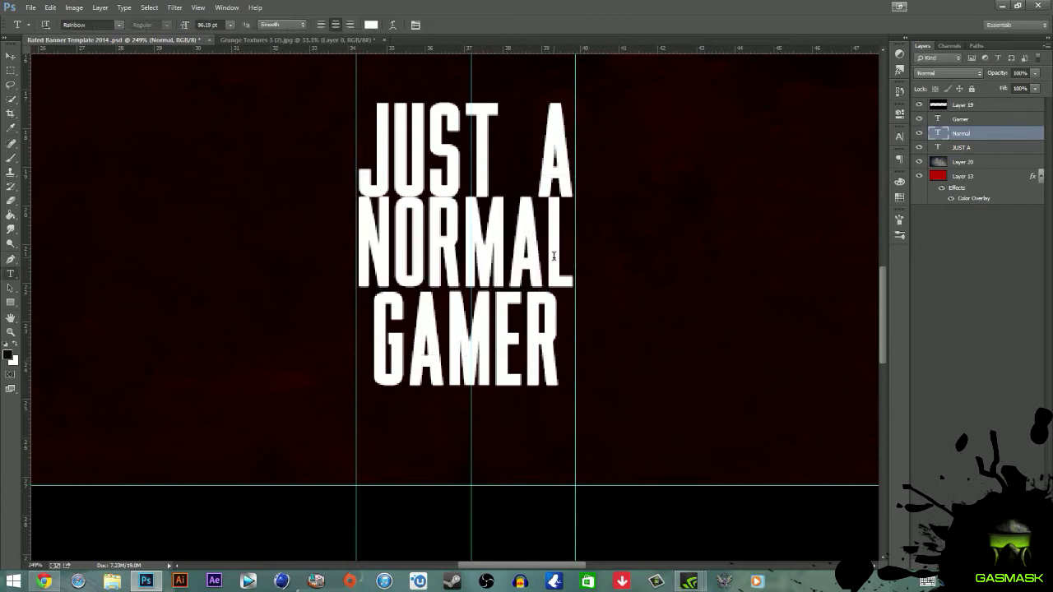
Move GAMER beneath NORMAL and enlarge it to 115% to span the guides
{"action": "left_click", "coordinate": [960, 119]}
{"action": "key", "text": "ctrl+t"}
{"action": "left_click_drag", "start_coordinate": [539, 321], "coordinate": [545, 324]}
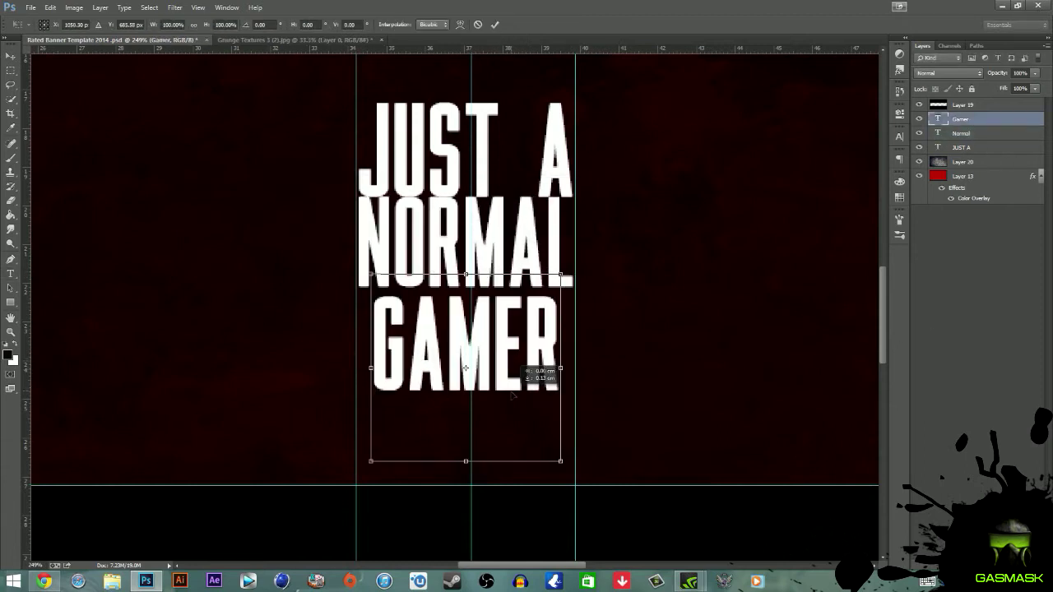
{"action": "left_click_drag", "start_coordinate": [566, 461], "coordinate": [580, 471]}
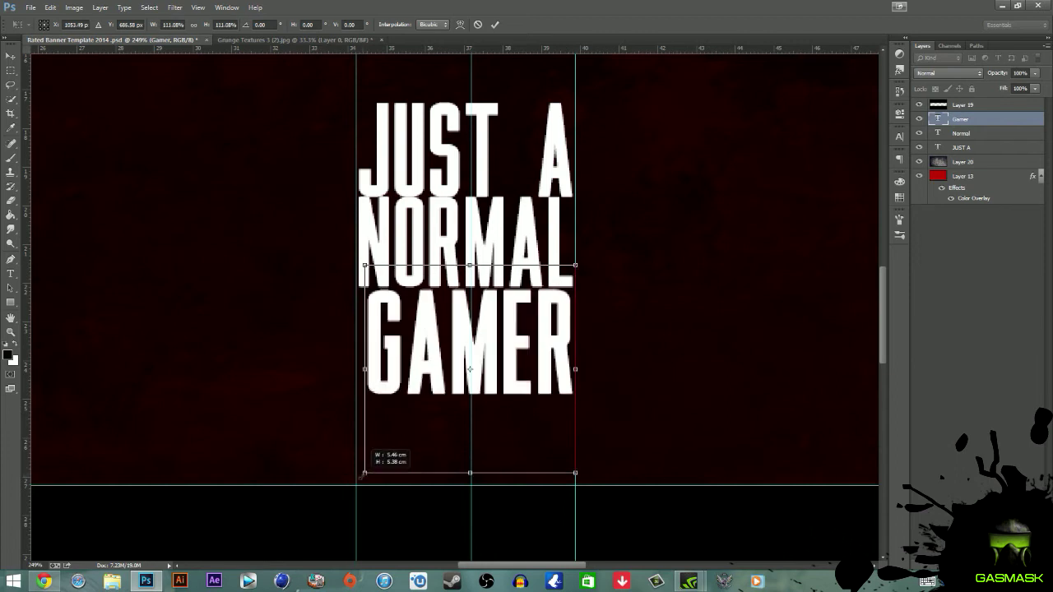
{"action": "left_click_drag", "start_coordinate": [364, 469], "coordinate": [355, 481]}
{"action": "key", "text": "Return"}
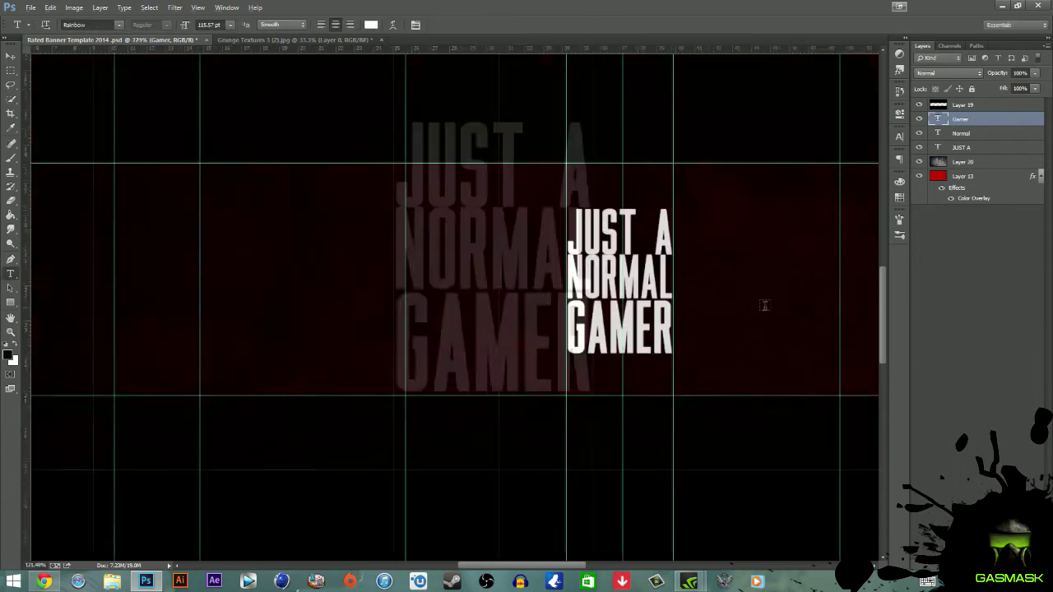
{"action": "key", "text": "ctrl+0"}
{"action": "scroll", "coordinate": [560, 411], "scroll_direction": "up", "scroll_amount": 3}
Open Rated layer Styles.psd from the Rated Pack's Layer Styles folder
{"action": "left_click", "coordinate": [30, 8]}
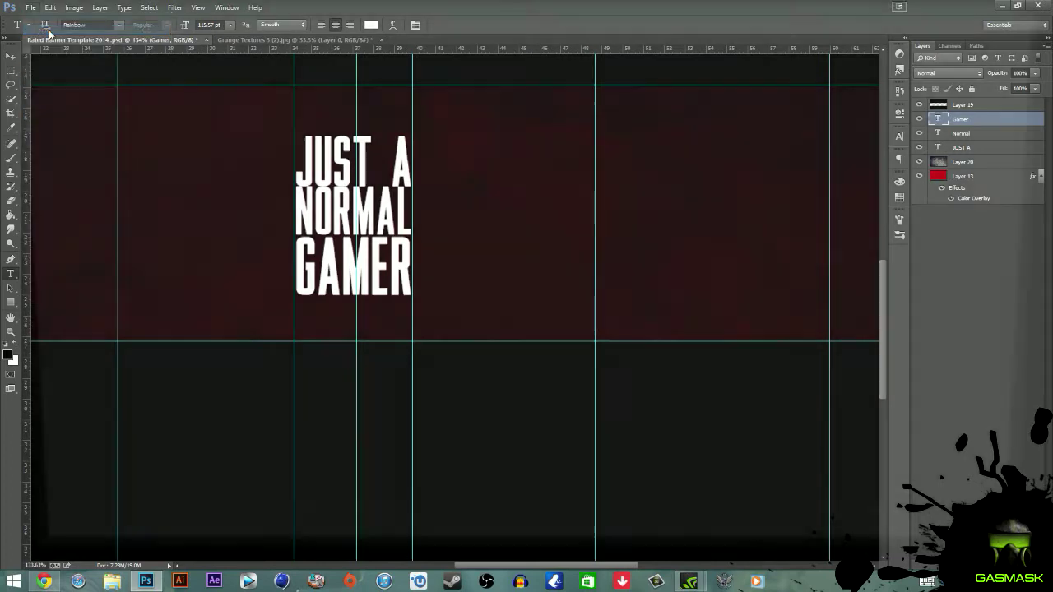
{"action": "left_click", "coordinate": [42, 29]}
{"action": "left_click", "coordinate": [219, 24]}
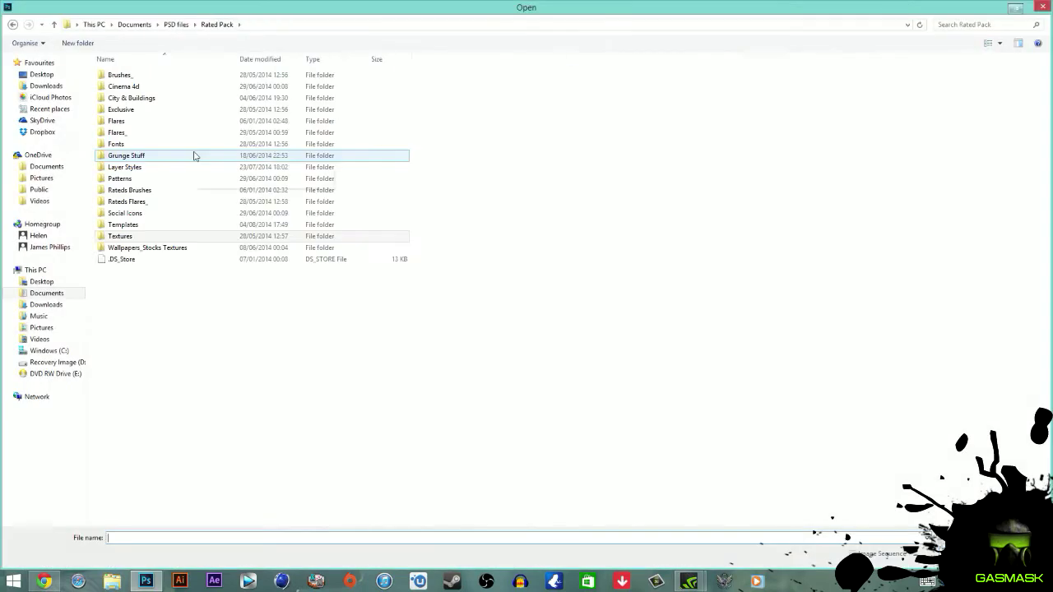
{"action": "double_click", "coordinate": [127, 167]}
{"action": "double_click", "coordinate": [123, 90]}
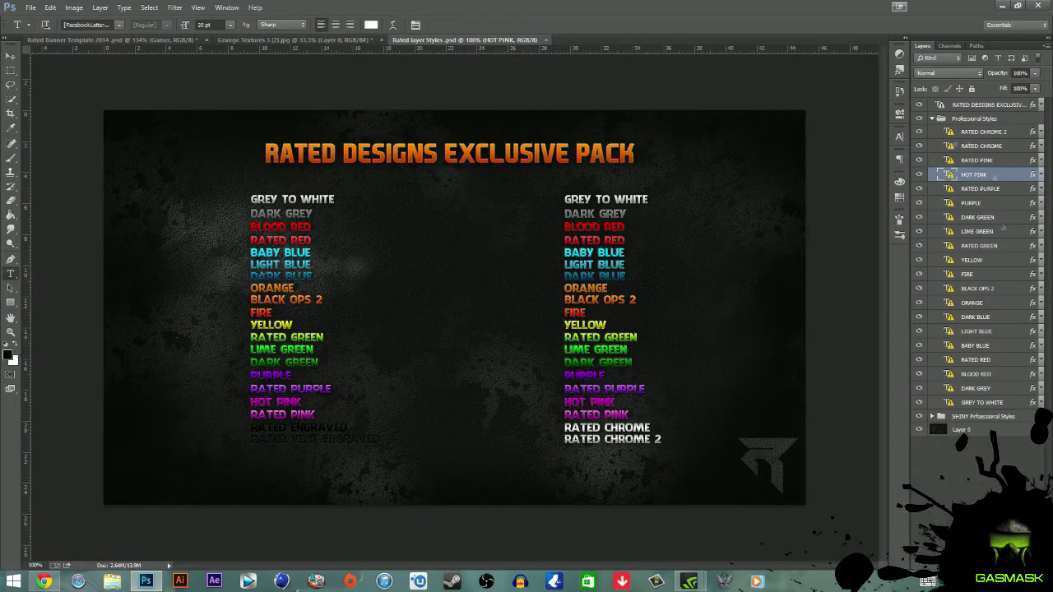
Copy the GREY TO WHITE layer style and return to the banner document
{"action": "right_click", "coordinate": [991, 402]}
{"action": "left_click", "coordinate": [910, 438]}
{"action": "left_click", "coordinate": [105, 40]}
Duplicate the JUST A, Normal and Gamer layers and paste the GREY TO WHITE style onto the copies
{"action": "right_click", "coordinate": [962, 196]}
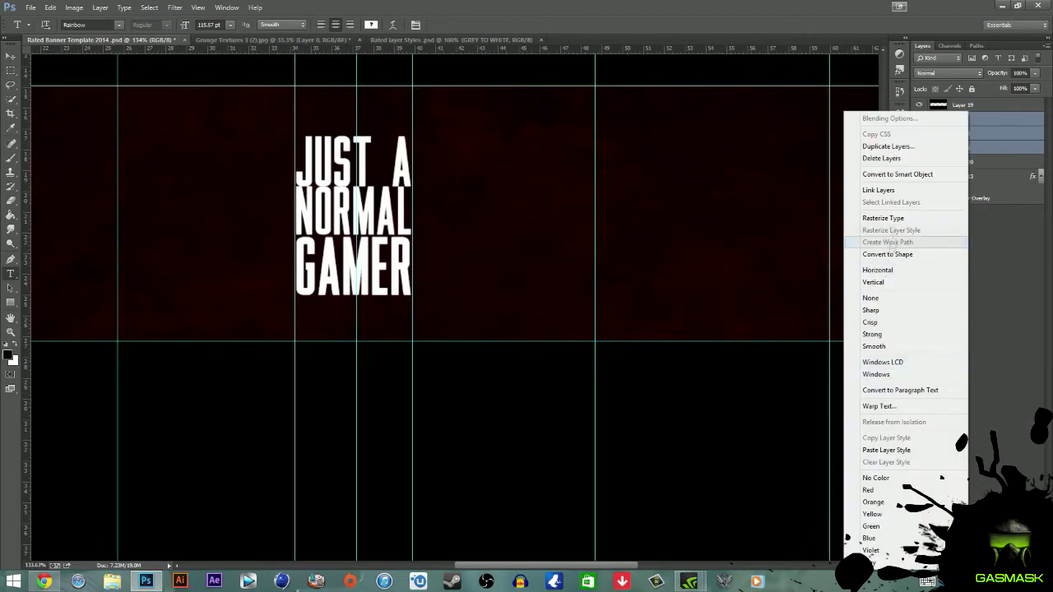
{"action": "left_click", "coordinate": [896, 463]}
{"action": "key", "text": "ctrl+z"}
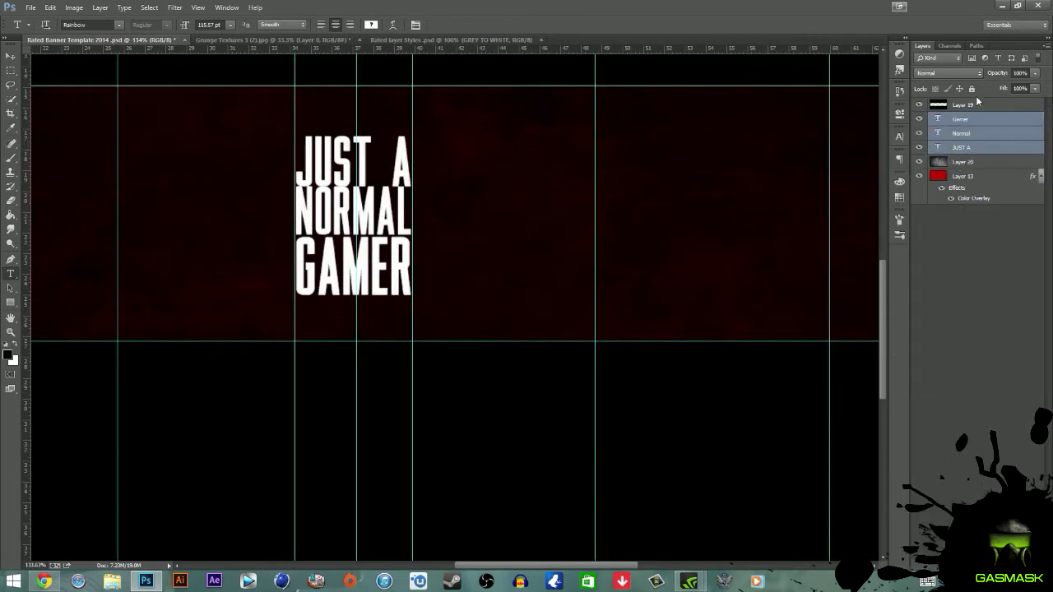
{"action": "key", "text": "ctrl+j"}
{"action": "right_click", "coordinate": [978, 119]}
{"action": "left_click", "coordinate": [925, 404]}
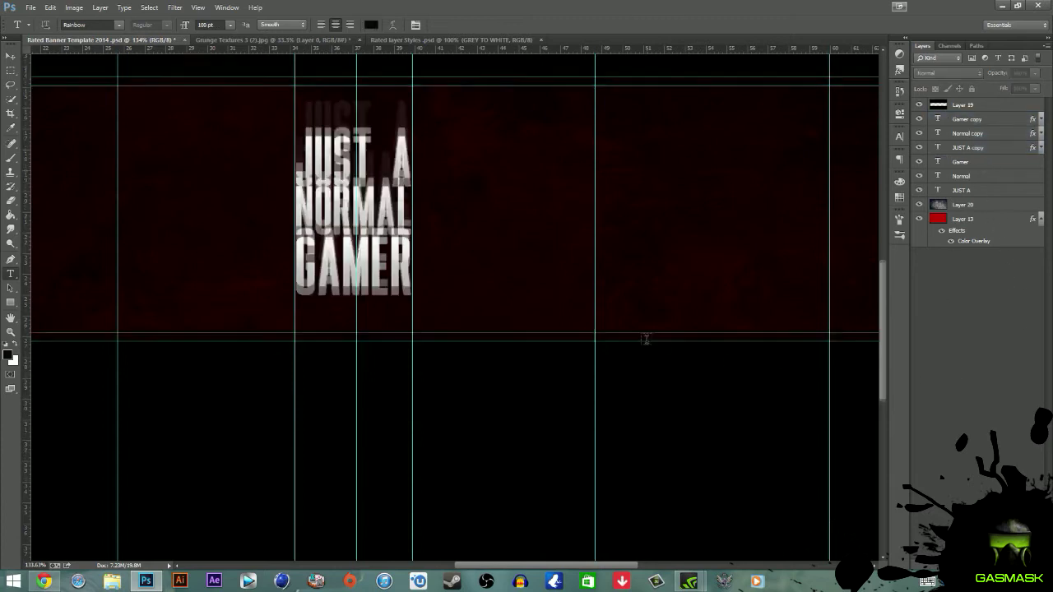
{"action": "scroll", "coordinate": [647, 337], "scroll_direction": "down", "scroll_amount": 3}
{"action": "scroll", "coordinate": [548, 357], "scroll_direction": "up", "scroll_amount": 2}
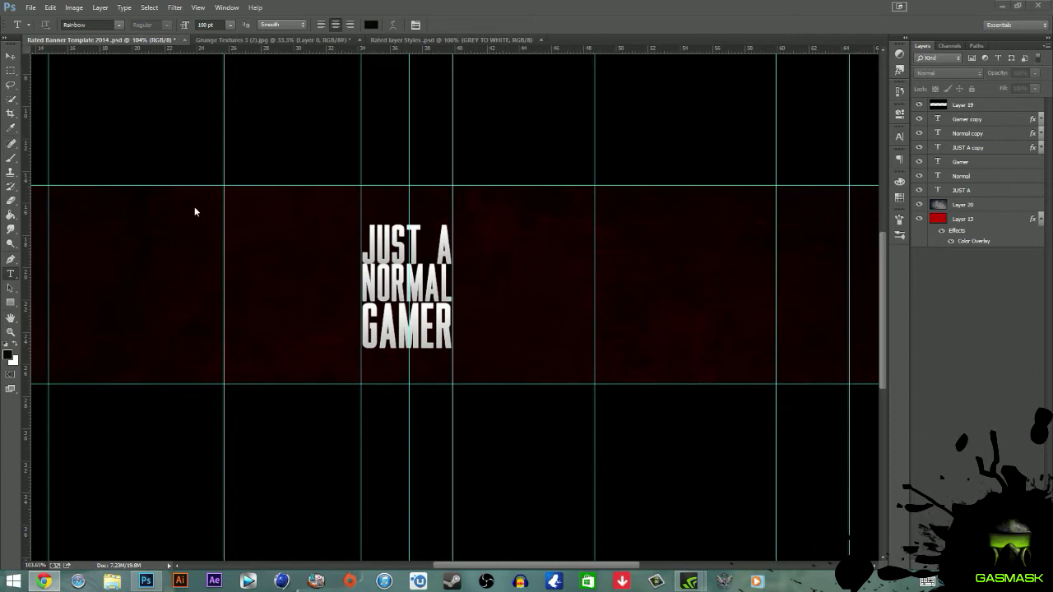
Place the Freedom! image from the Documents > PSD files folder, dismissing an error message
{"action": "left_click", "coordinate": [31, 7]}
{"action": "left_click", "coordinate": [49, 32]}
{"action": "left_click", "coordinate": [41, 281]}
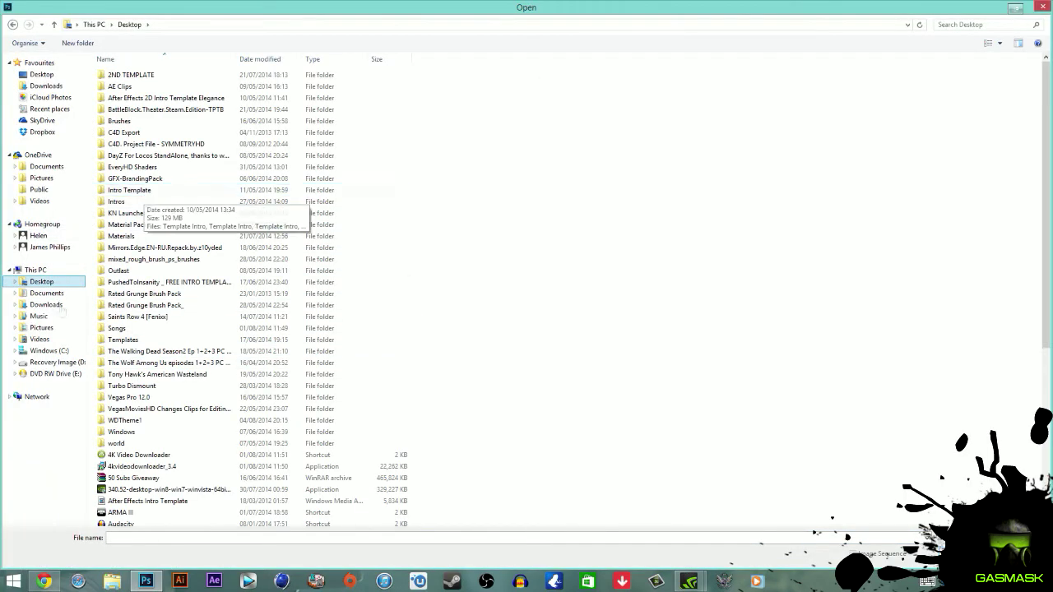
{"action": "left_click", "coordinate": [43, 328]}
{"action": "left_click", "coordinate": [46, 293]}
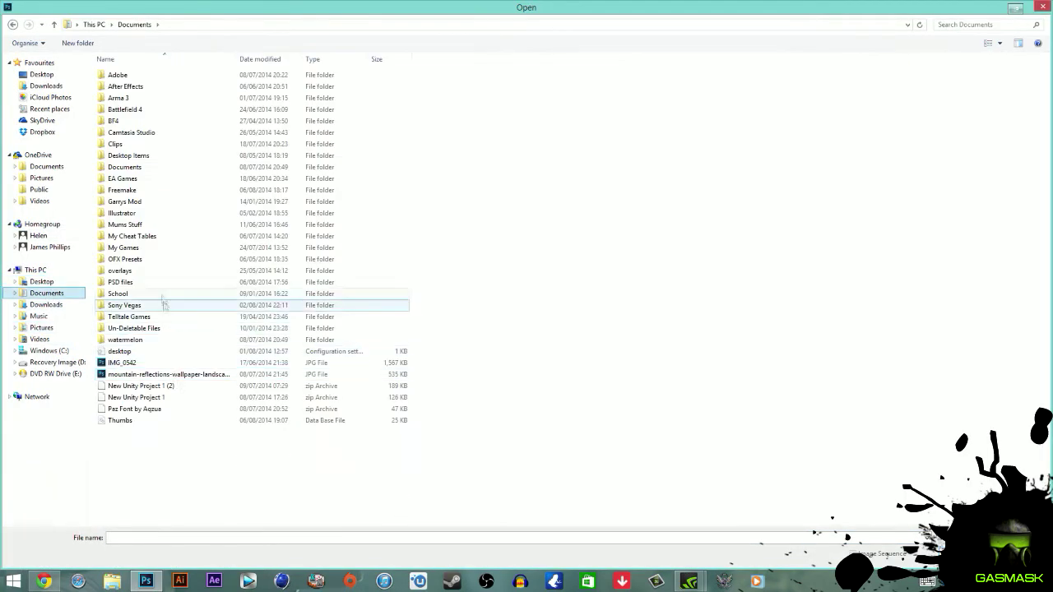
{"action": "double_click", "coordinate": [148, 284]}
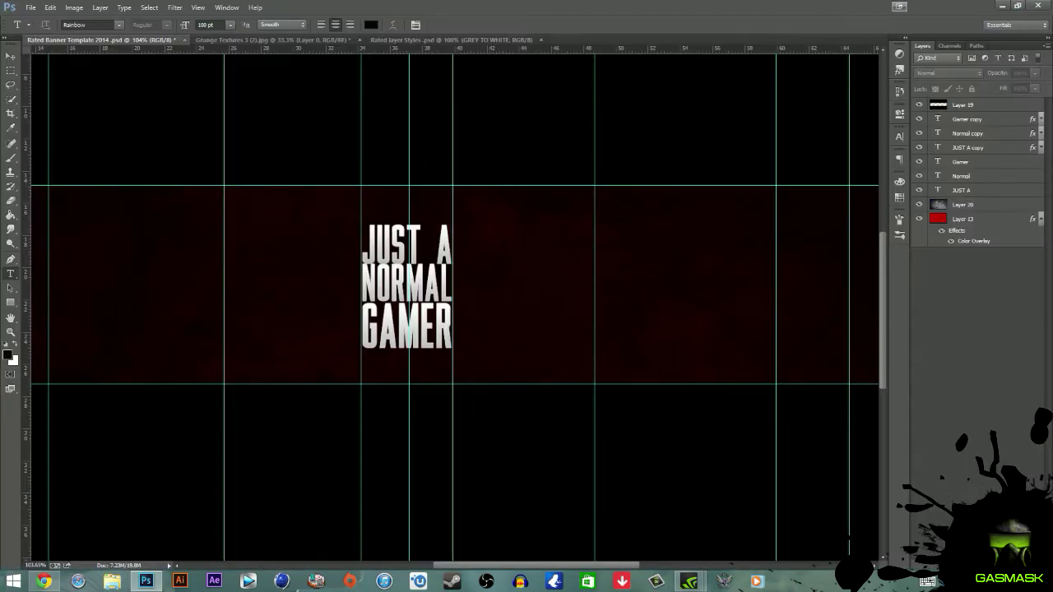
{"action": "key", "text": "Return"}
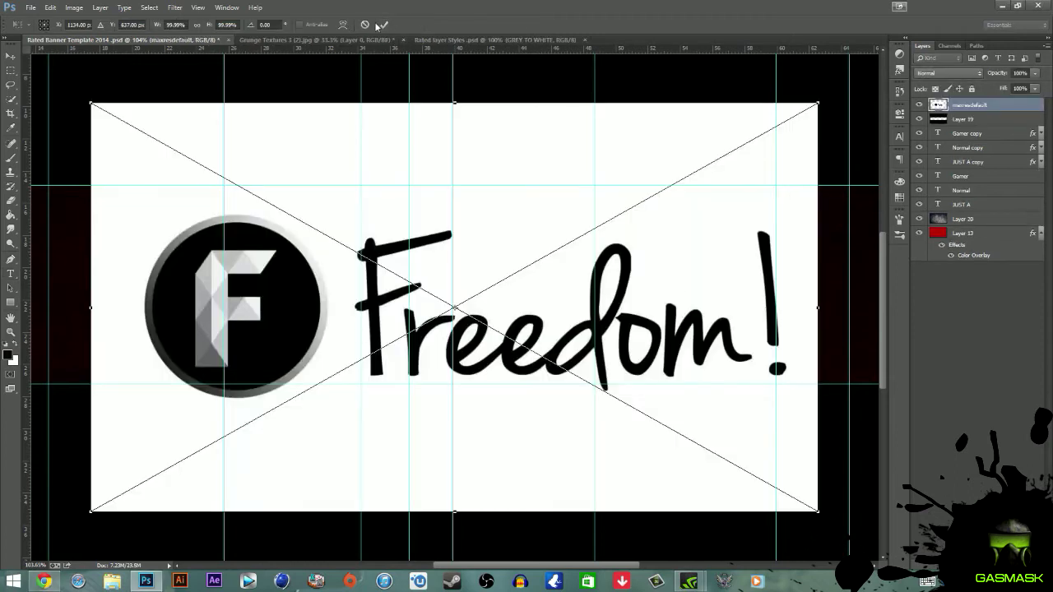
Commit the Freedom! image and quick-select its white background, excluding the exclamation dot
{"action": "key", "text": "Return"}
{"action": "right_click", "coordinate": [946, 106]}
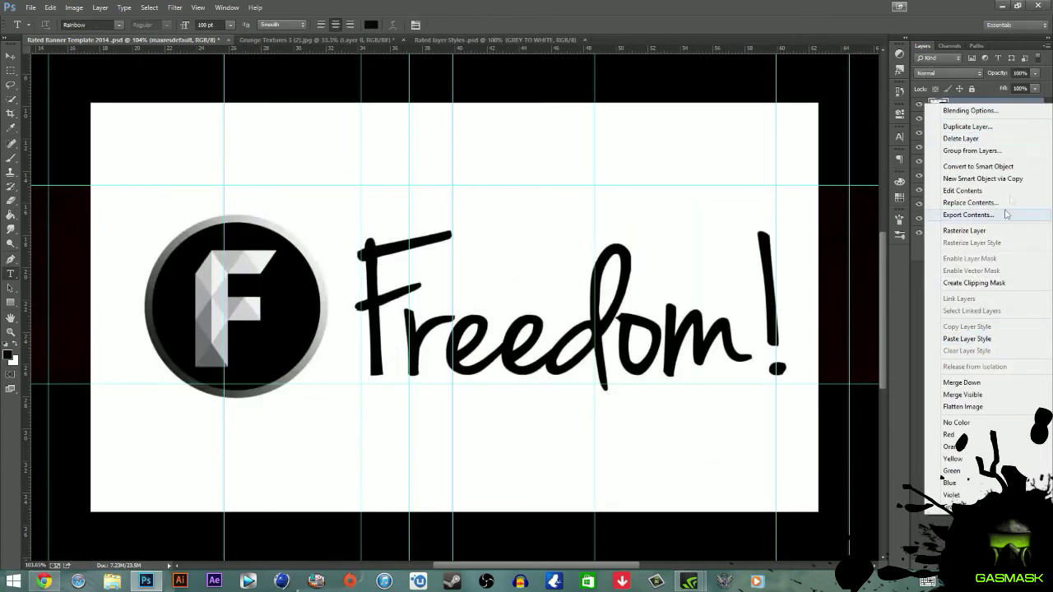
{"action": "left_click", "coordinate": [964, 231]}
{"action": "key", "text": "w"}
{"action": "left_click_drag", "start_coordinate": [609, 156], "coordinate": [246, 197]}
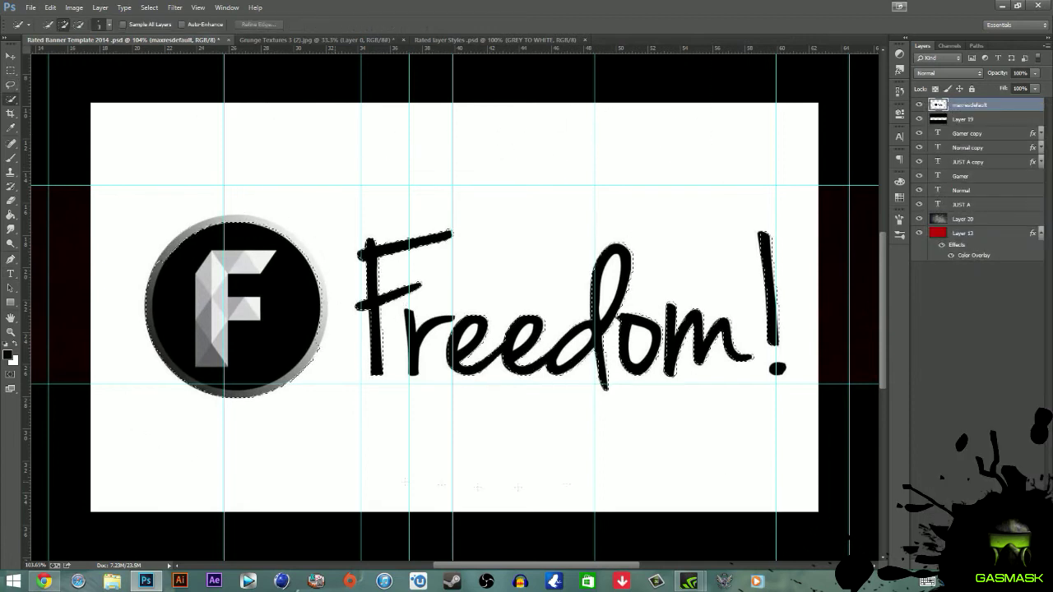
{"action": "left_click_drag", "start_coordinate": [633, 230], "coordinate": [646, 349]}
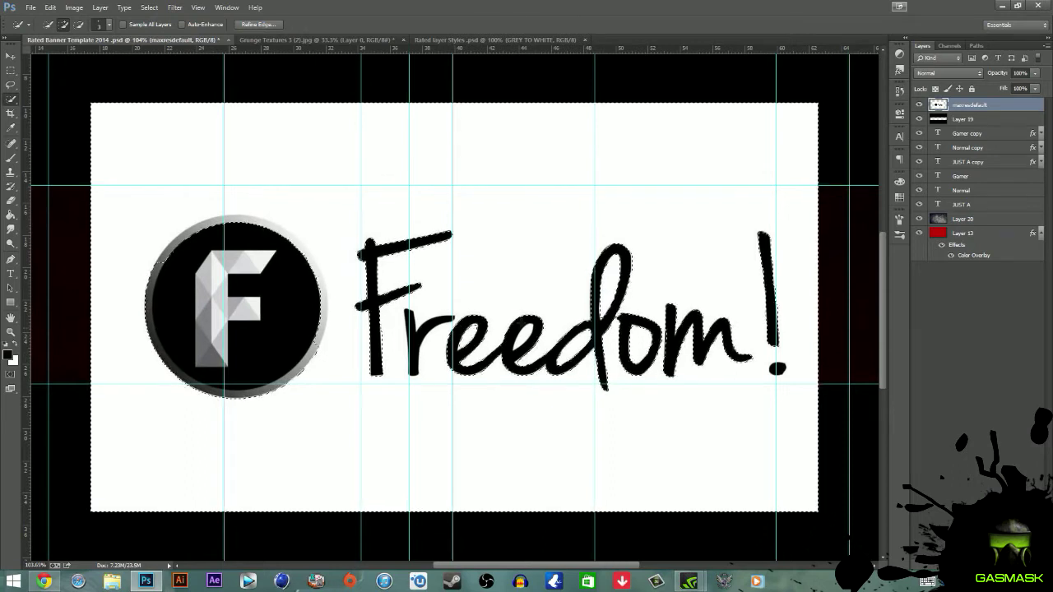
{"action": "left_click", "coordinate": [782, 374], "text": "alt"}
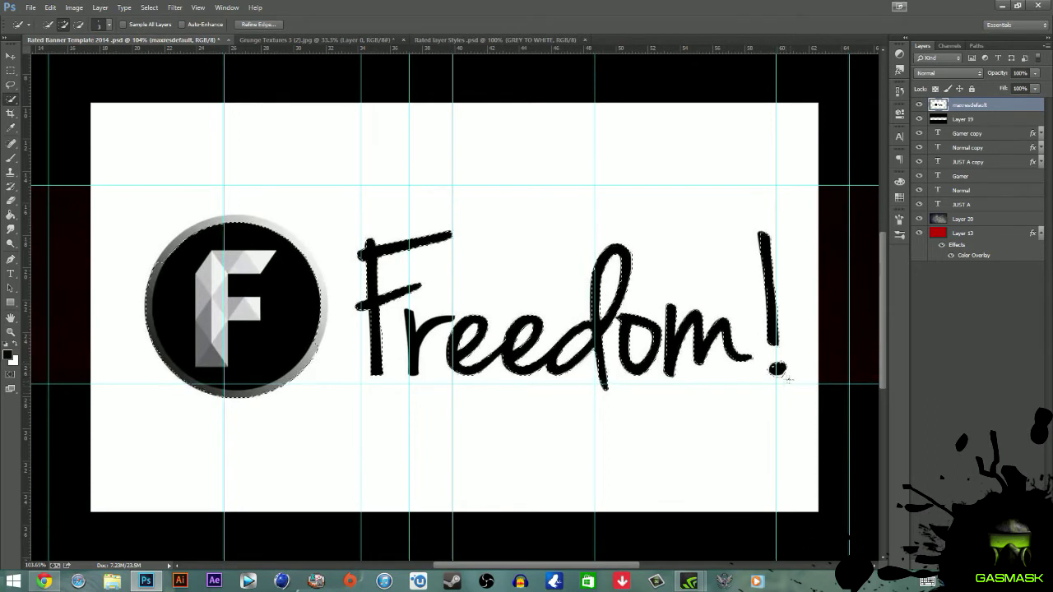
Invert the selection to delete the white background, then delete the cut-out Freedom layer
{"action": "key", "text": "ctrl+shift+i"}
{"action": "key", "text": "Delete"}
{"action": "key", "text": "ctrl+d"}
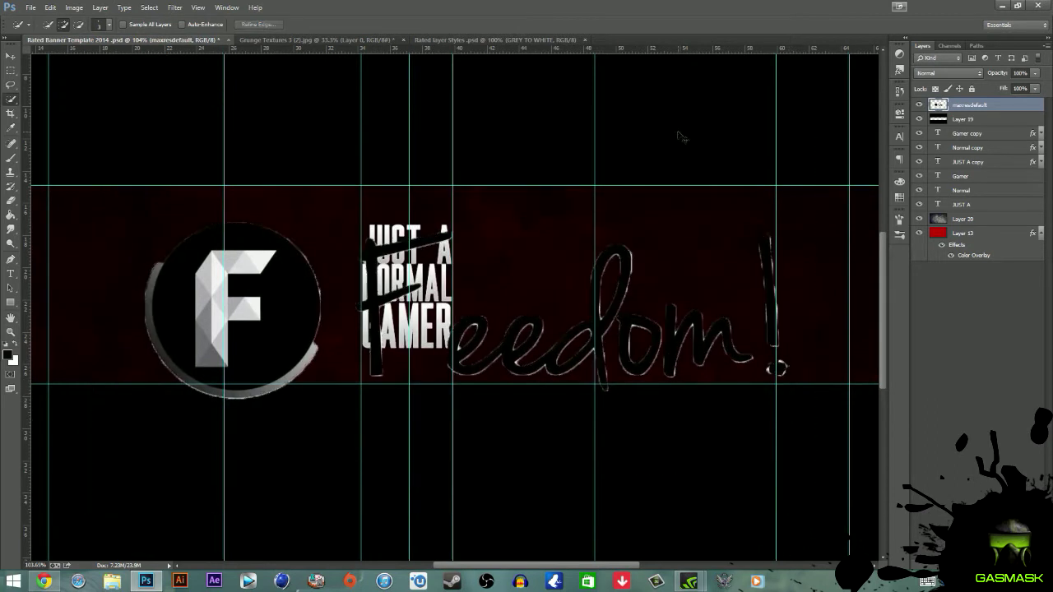
{"action": "key", "text": "Delete"}
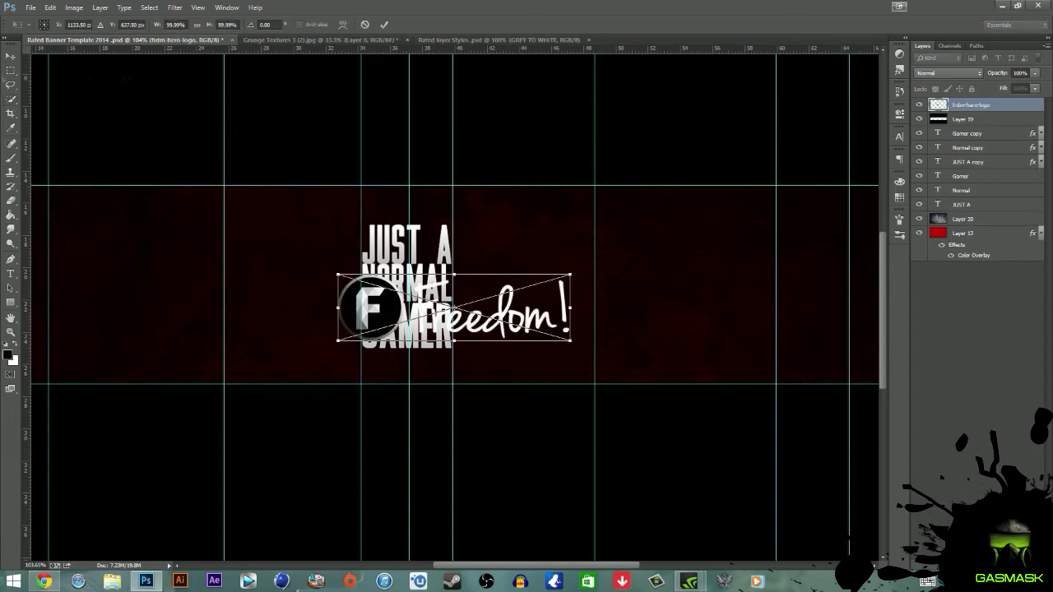
Place the frdm-hero-logo file and shrink it to a small size
{"action": "key", "text": "Return"}
{"action": "left_click_drag", "start_coordinate": [437, 302], "coordinate": [526, 324]}
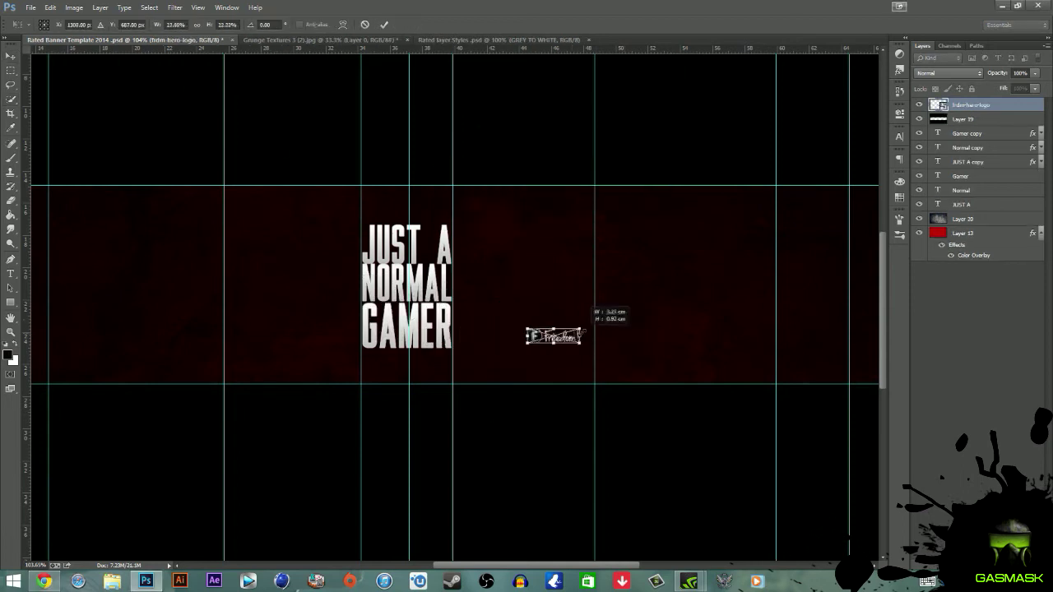
{"action": "key", "text": "Return"}
{"action": "scroll", "coordinate": [732, 428], "scroll_direction": "up", "scroll_amount": 2}
{"action": "scroll", "coordinate": [732, 428], "scroll_direction": "up", "scroll_amount": 2}
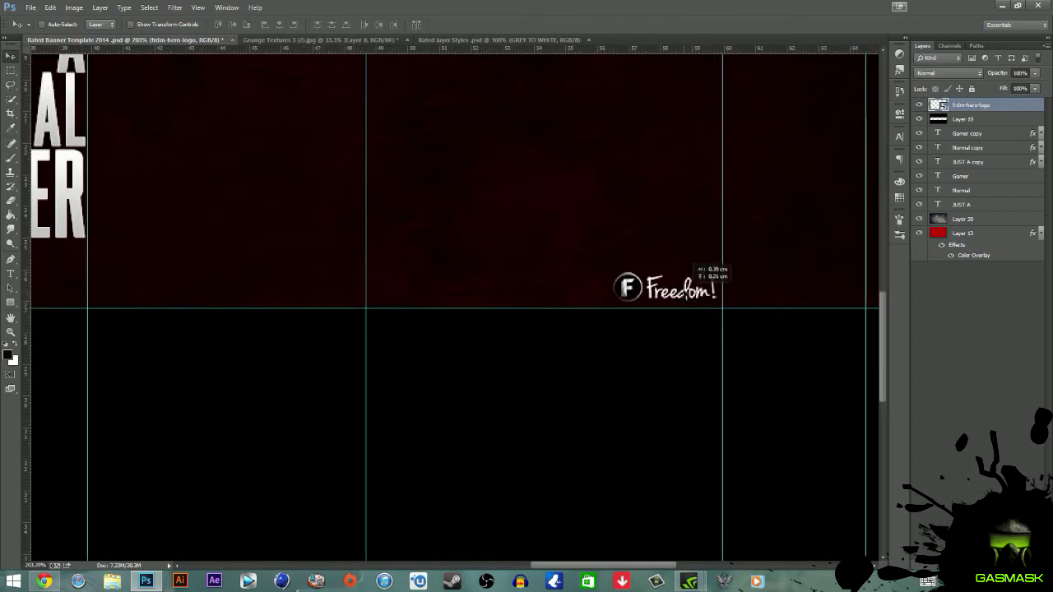
{"action": "scroll", "coordinate": [732, 427], "scroll_direction": "up", "scroll_amount": 3}
Darken the Freedom! wording to black with Hue/Saturation Lightness -100
{"action": "key", "text": "m"}
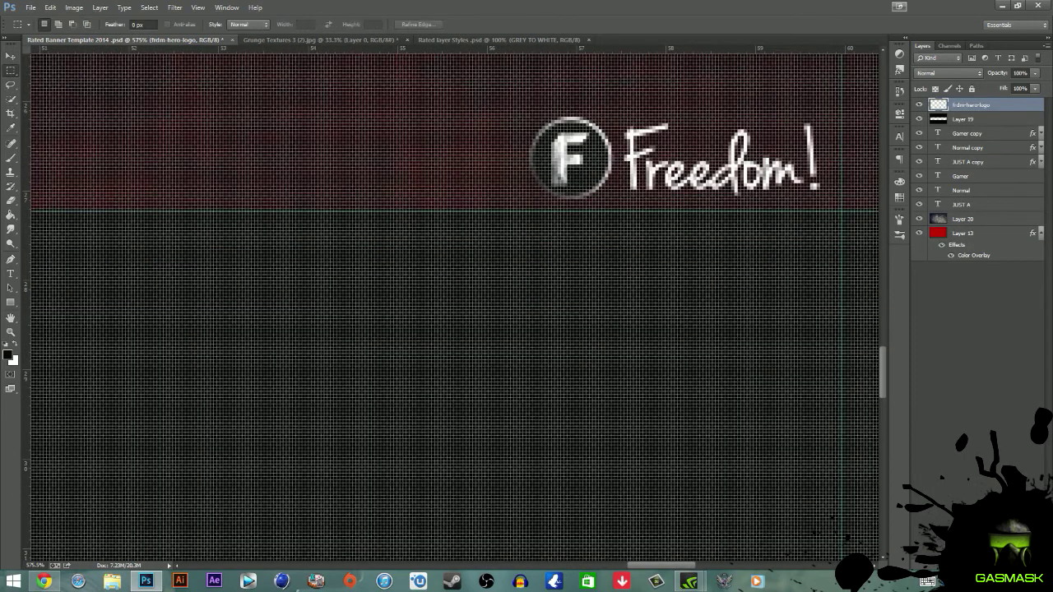
{"action": "left_click_drag", "start_coordinate": [614, 106], "coordinate": [836, 209]}
{"action": "key", "text": "ctrl+u"}
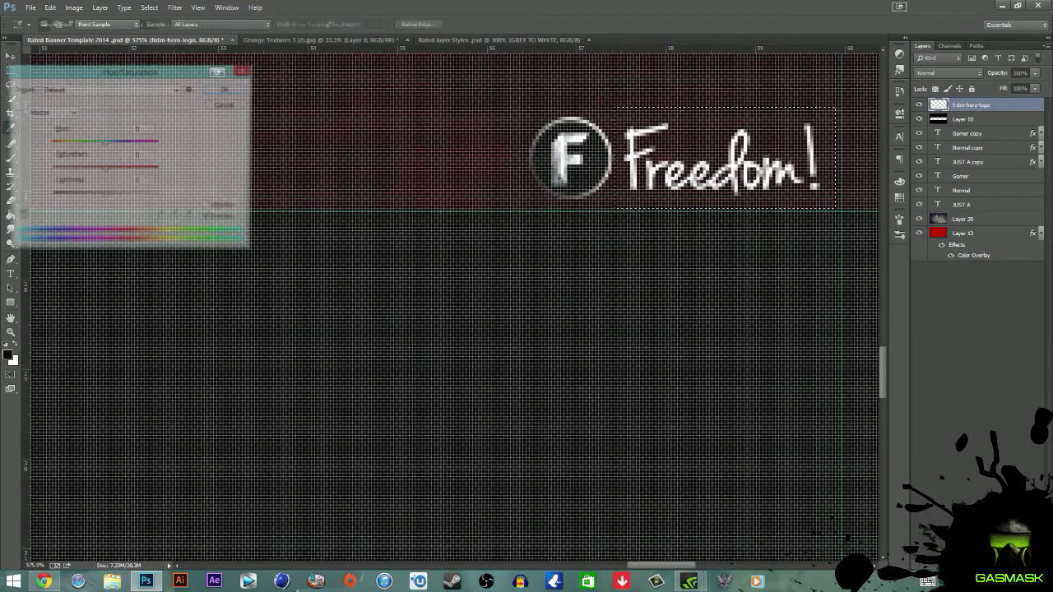
{"action": "type", "text": "-100"}
{"action": "key", "text": "Return"}
{"action": "key", "text": "ctrl+d"}
{"action": "scroll", "coordinate": [770, 354], "scroll_direction": "down", "scroll_amount": 2}
{"action": "scroll", "coordinate": [771, 355], "scroll_direction": "up", "scroll_amount": 1}
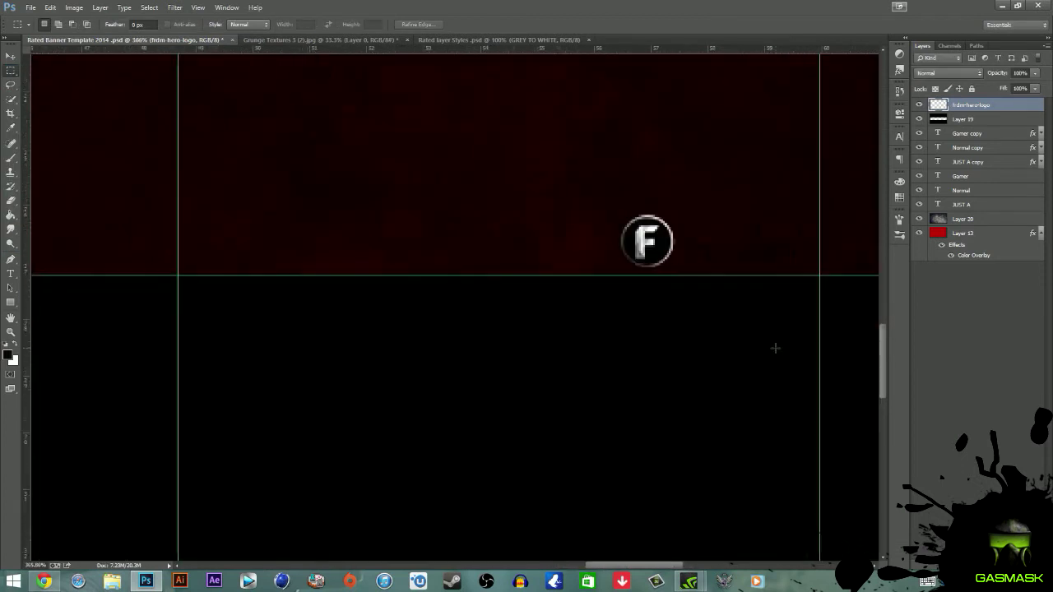
{"action": "scroll", "coordinate": [757, 348], "scroll_direction": "up", "scroll_amount": 1}
Add a small 'POWERED BY' text line next to the F logo, adjusting its size and colour
{"action": "key", "text": "p"}
{"action": "key", "text": "t"}
{"action": "left_click", "coordinate": [458, 251]}
{"action": "type", "text": "POWERED"}
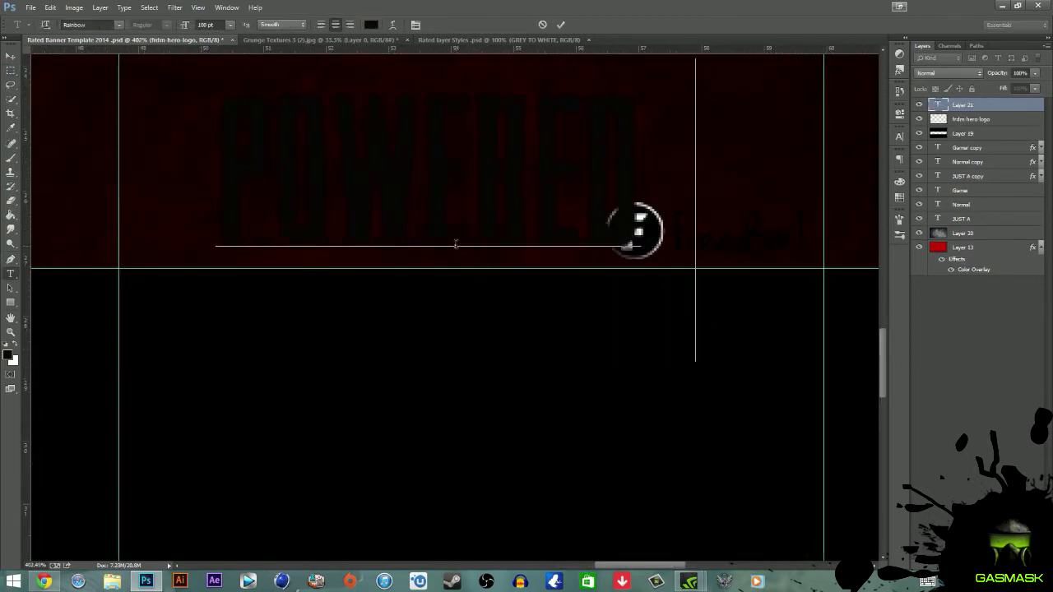
{"action": "type", "text": " BY"}
{"action": "key", "text": "ctrl+a"}
{"action": "left_click", "coordinate": [231, 25]}
{"action": "left_click", "coordinate": [222, 86]}
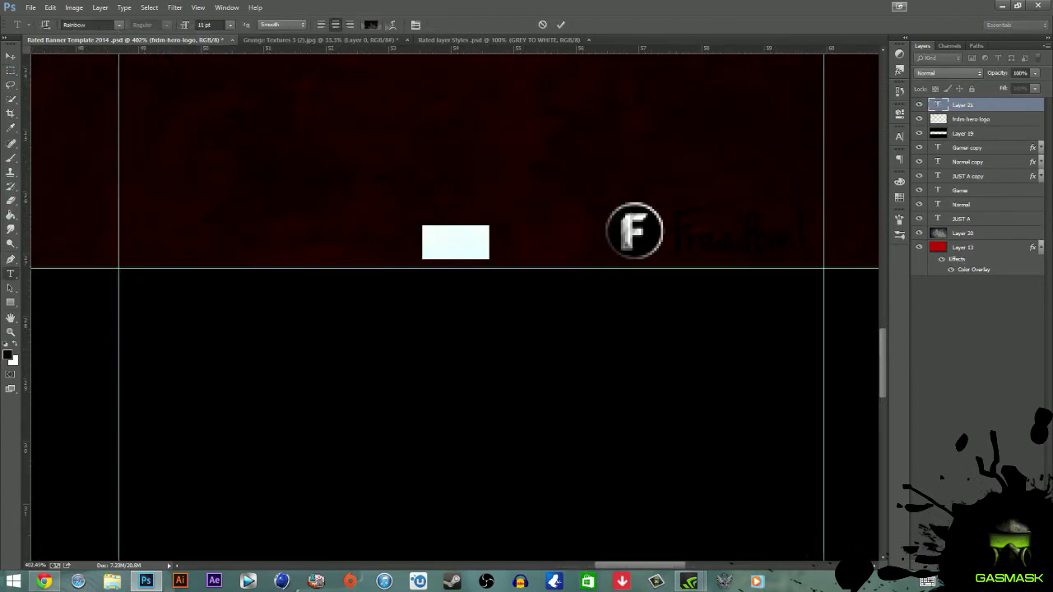
{"action": "left_click", "coordinate": [371, 25]}
{"action": "left_click", "coordinate": [1020, 219]}
{"action": "left_click", "coordinate": [198, 25]}
{"action": "left_click", "coordinate": [218, 125]}
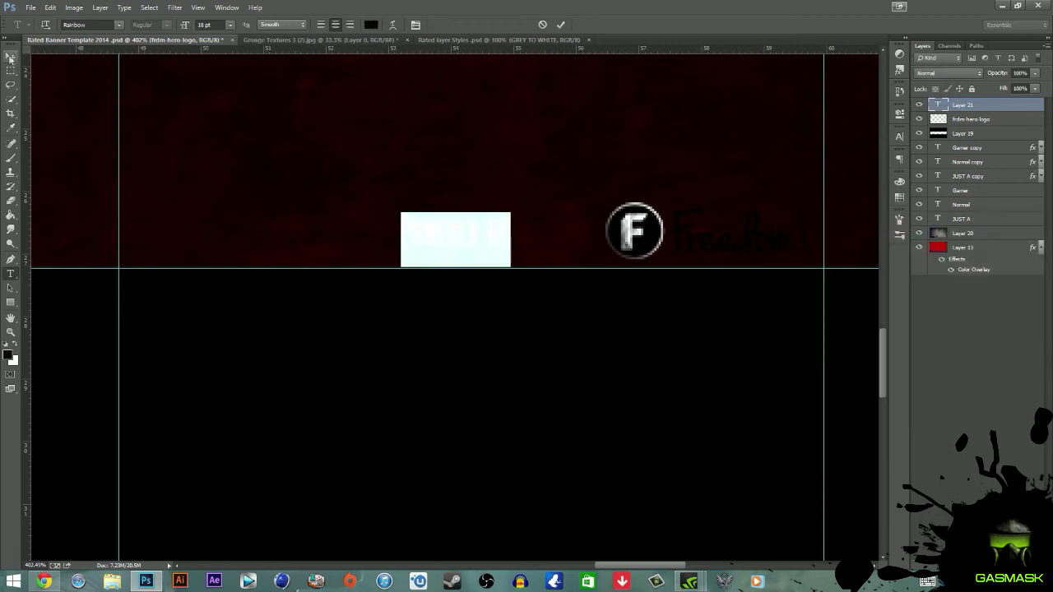
{"action": "left_click", "coordinate": [10, 56]}
Scale the F logo and POWERED BY text down together and move them to the lower right
{"action": "left_click_drag", "start_coordinate": [493, 249], "coordinate": [572, 261]}
{"action": "key", "text": "ctrl+t"}
{"action": "left_click_drag", "start_coordinate": [811, 195], "coordinate": [764, 211]}
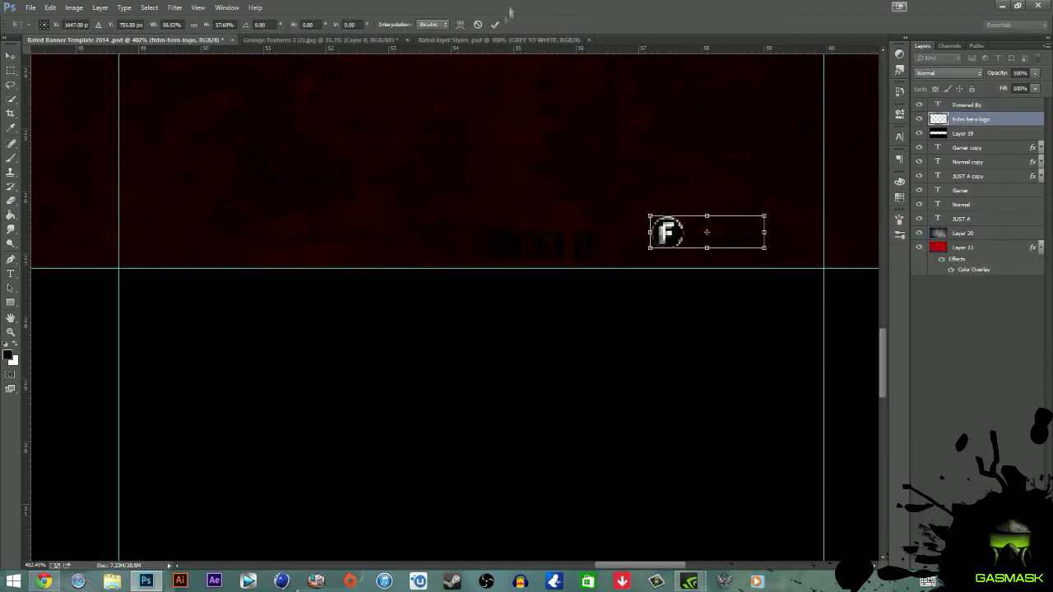
{"action": "key", "text": "Return"}
{"action": "left_click_drag", "start_coordinate": [665, 231], "coordinate": [719, 247]}
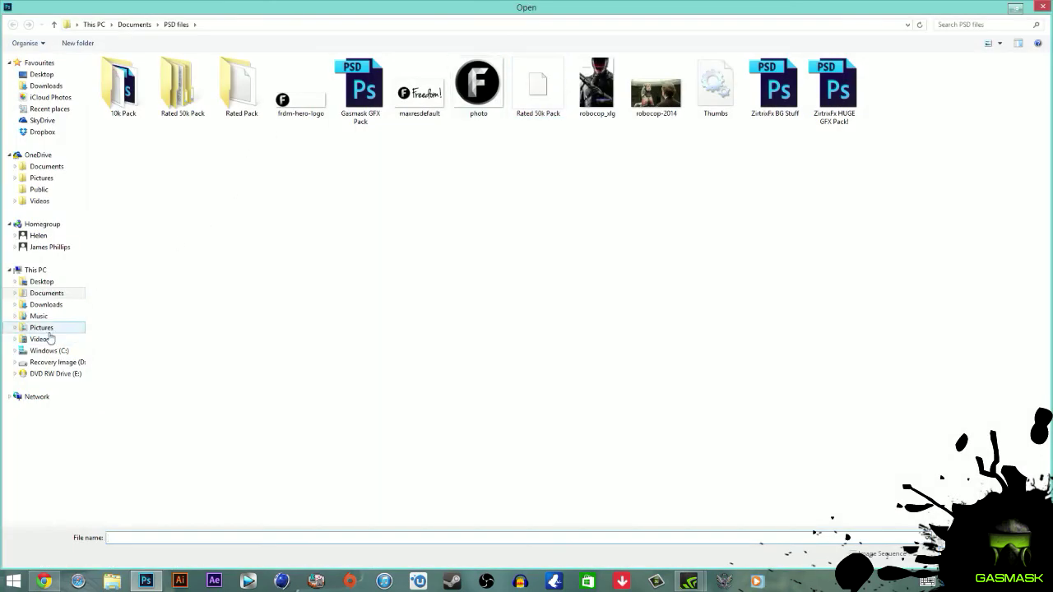
Open the Logo and Signature image from Pictures > Channel Logos and place it in the banner
{"action": "left_click", "coordinate": [41, 328]}
{"action": "double_click", "coordinate": [894, 93]}
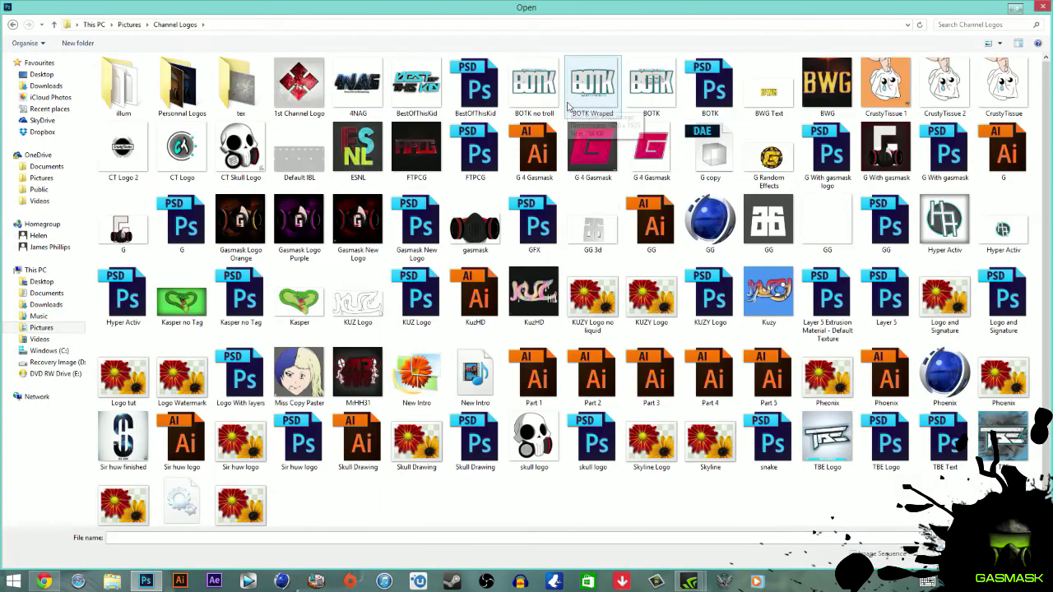
{"action": "double_click", "coordinate": [946, 300]}
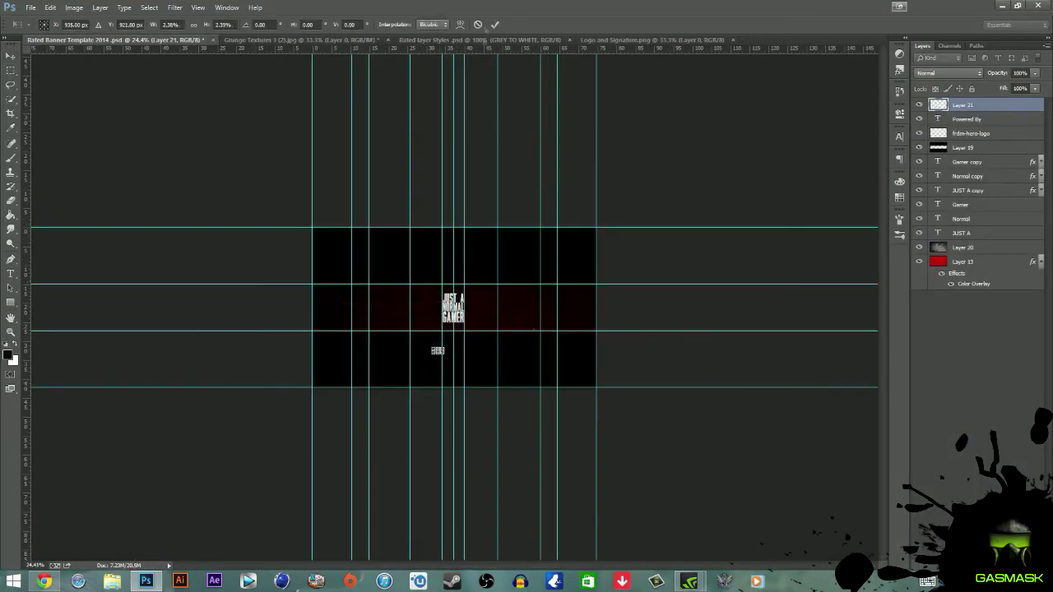
{"action": "scroll", "coordinate": [459, 357], "scroll_direction": "up", "scroll_amount": 3}
{"action": "scroll", "coordinate": [460, 357], "scroll_direction": "up", "scroll_amount": 3}
{"action": "key", "text": "Return"}
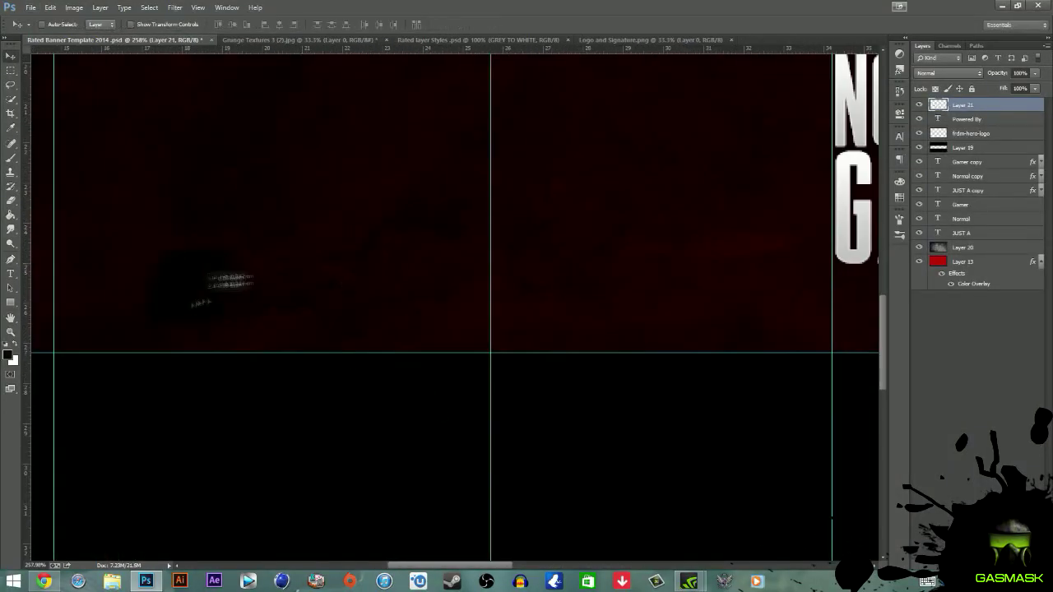
Move the Gasmask logo to the banner's left side and lighten it to white with Hue/Saturation
{"action": "scroll", "coordinate": [325, 304], "scroll_direction": "down", "scroll_amount": 3}
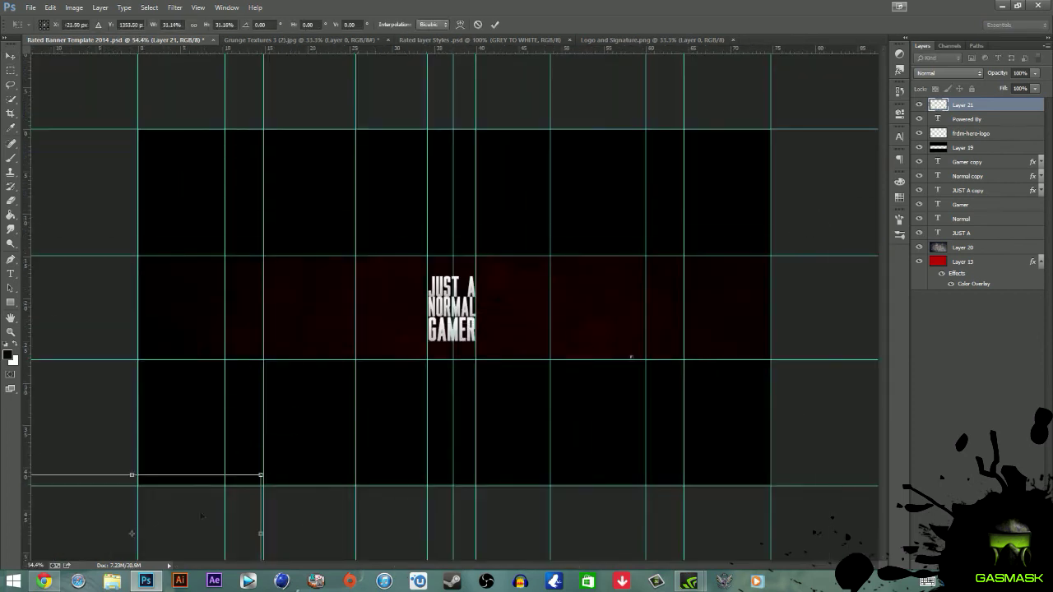
{"action": "left_click_drag", "start_coordinate": [206, 518], "coordinate": [428, 212]}
{"action": "key", "text": "ctrl+u"}
{"action": "left_click_drag", "start_coordinate": [94, 174], "coordinate": [239, 174]}
{"action": "key", "text": "Return"}
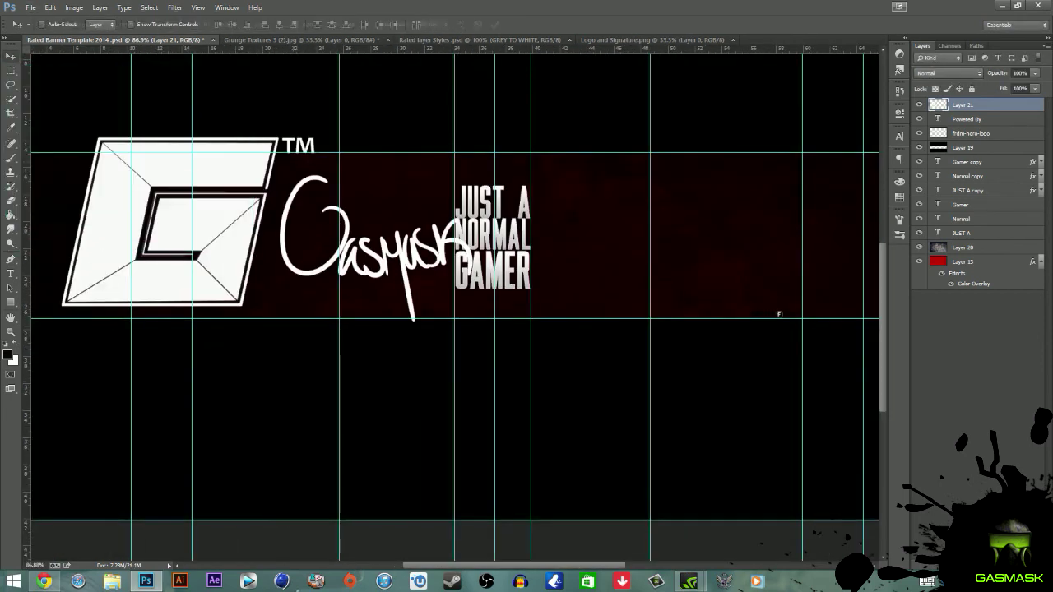
Scale the Gasmask logo down into the banner's lower-left corner
{"action": "key", "text": "ctrl+t"}
{"action": "left_click_drag", "start_coordinate": [460, 164], "coordinate": [115, 301]}
{"action": "key", "text": "Return"}
{"action": "scroll", "coordinate": [576, 238], "scroll_direction": "up", "scroll_amount": 3}
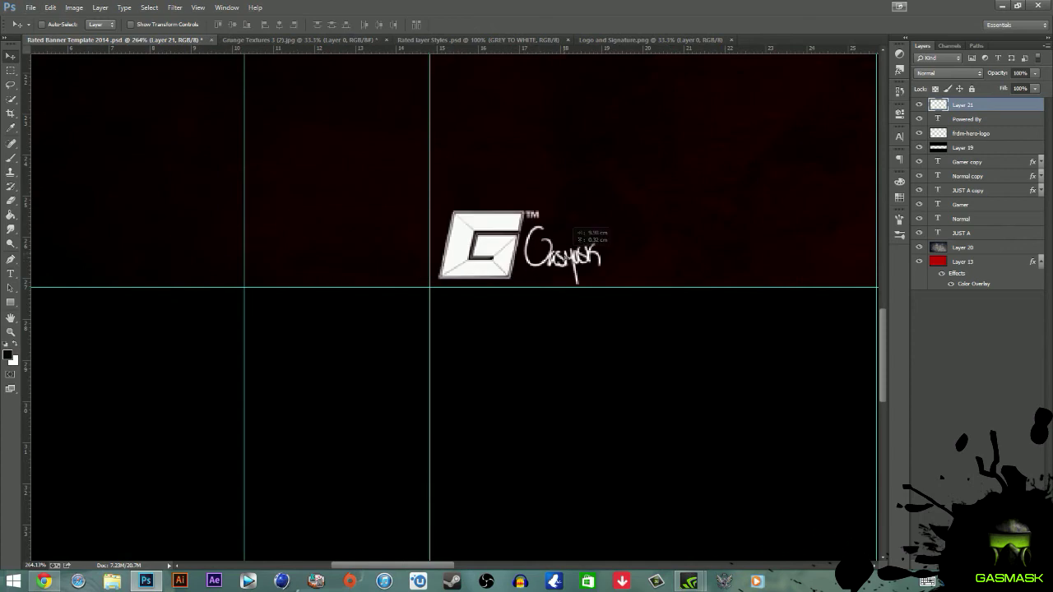
{"action": "scroll", "coordinate": [682, 371], "scroll_direction": "down", "scroll_amount": 4}
{"action": "scroll", "coordinate": [752, 384], "scroll_direction": "up", "scroll_amount": 3}
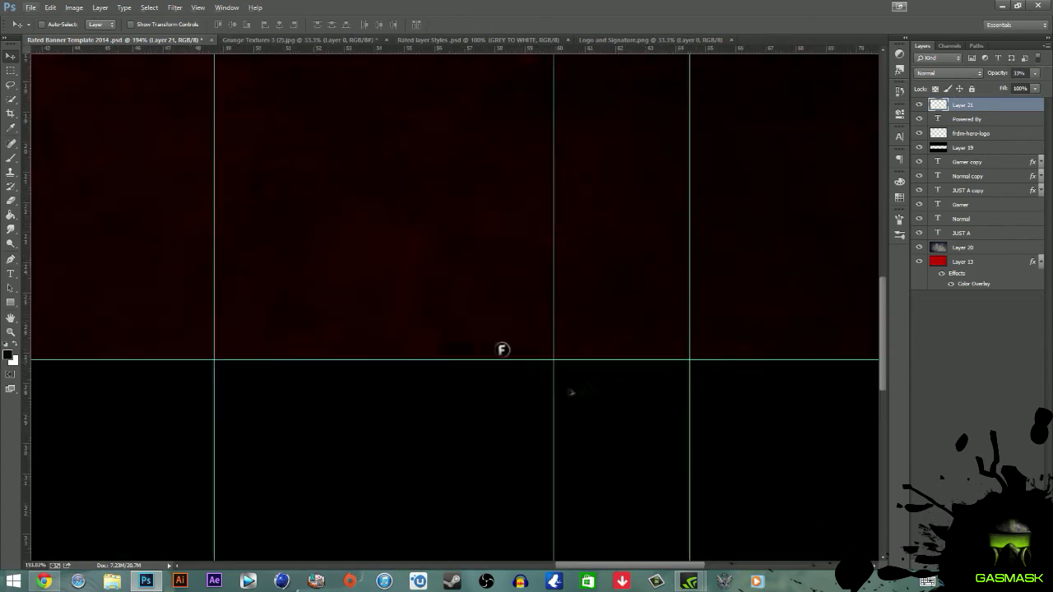
{"action": "scroll", "coordinate": [751, 384], "scroll_direction": "up", "scroll_amount": 1}
Enlarge the Freedom F logo to about 225%
{"action": "left_click", "coordinate": [970, 134]}
{"action": "key", "text": "ctrl+t"}
{"action": "left_click_drag", "start_coordinate": [461, 319], "coordinate": [361, 293]}
{"action": "left_click", "coordinate": [494, 24]}
Move the Powered By text to the left of the F logo
{"action": "left_click", "coordinate": [967, 119]}
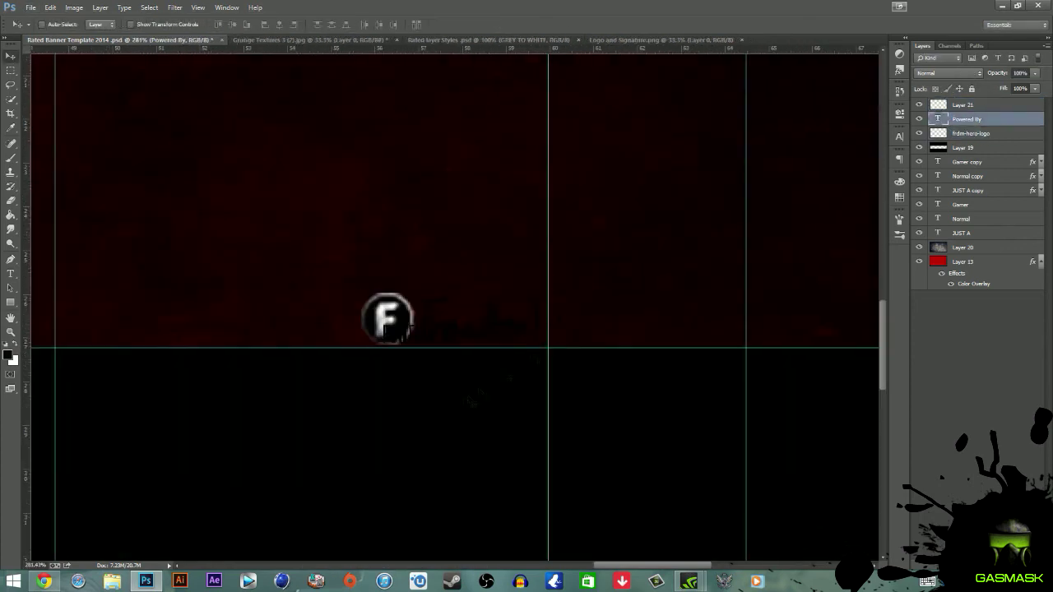
{"action": "key", "text": "ctrl+t"}
{"action": "left_click_drag", "start_coordinate": [423, 333], "coordinate": [330, 325]}
{"action": "key", "text": "Return"}
{"action": "scroll", "coordinate": [685, 366], "scroll_direction": "down", "scroll_amount": 5}
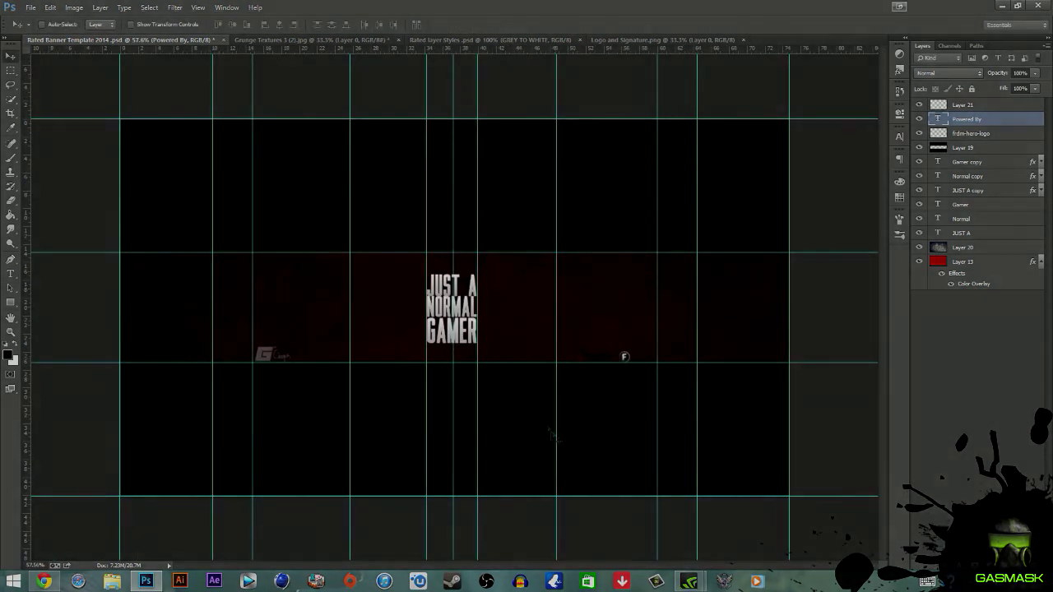